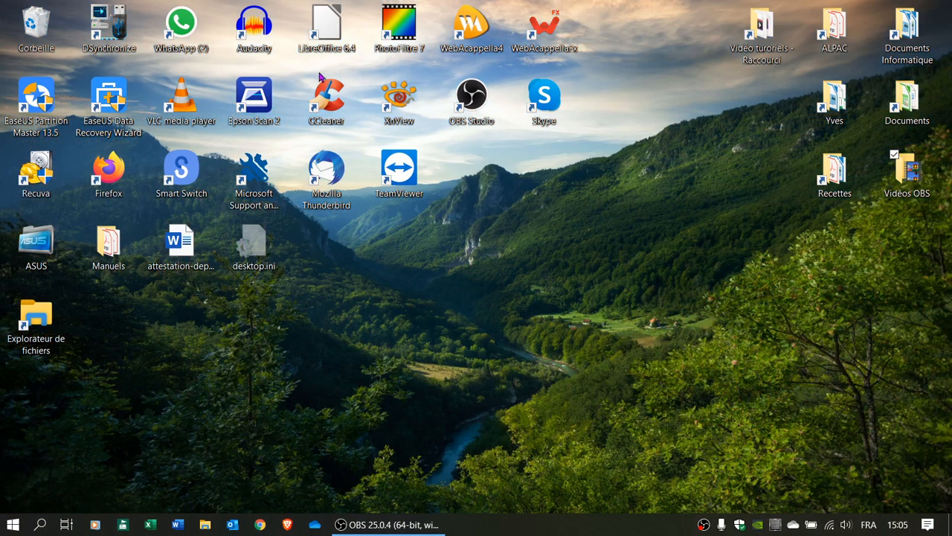
Start LibreOffice and open the recent document "12-4 Support vidéo formatage caractères V02"
click(324, 26)
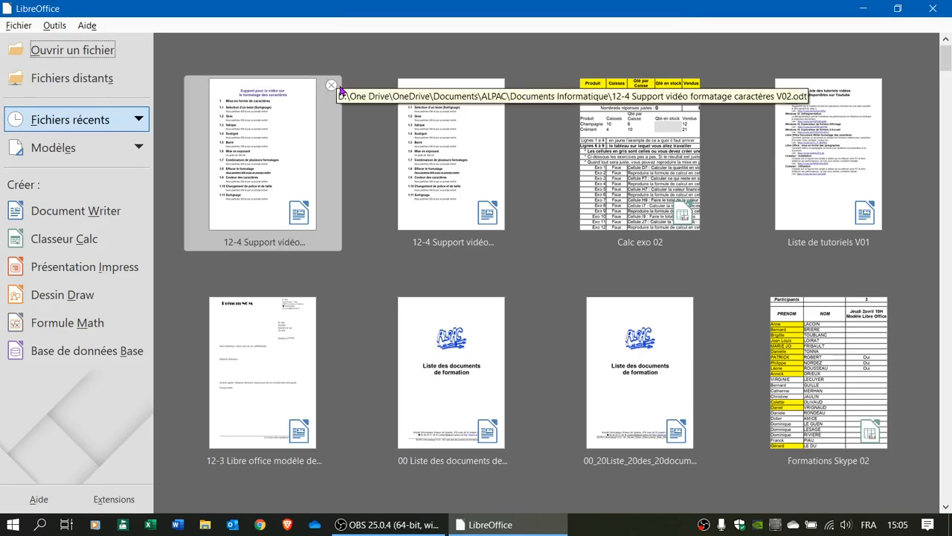
click(267, 143)
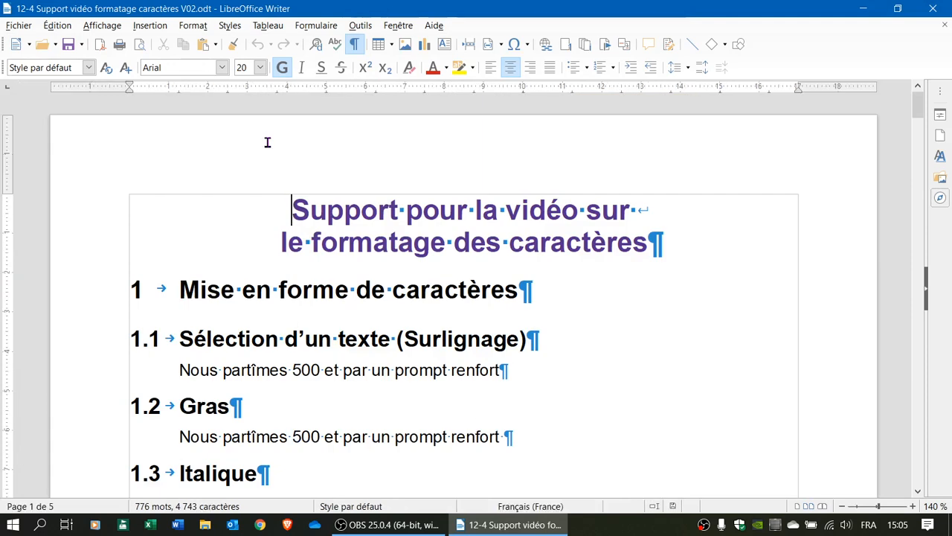
Cut the sentence under heading 3.1 "Couper coller" and paste it into the empty paragraph just below
scroll(347, 273, down, 5)
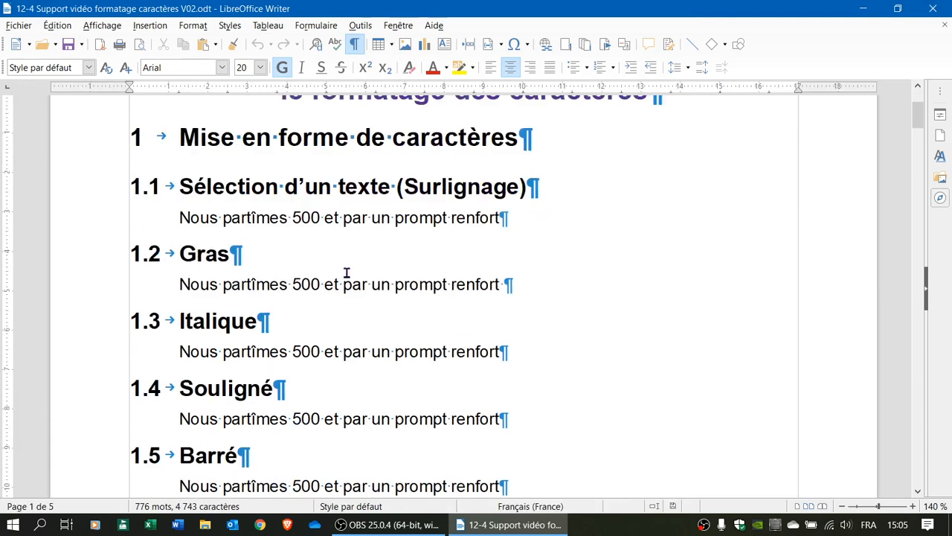
scroll(345, 269, down, 10)
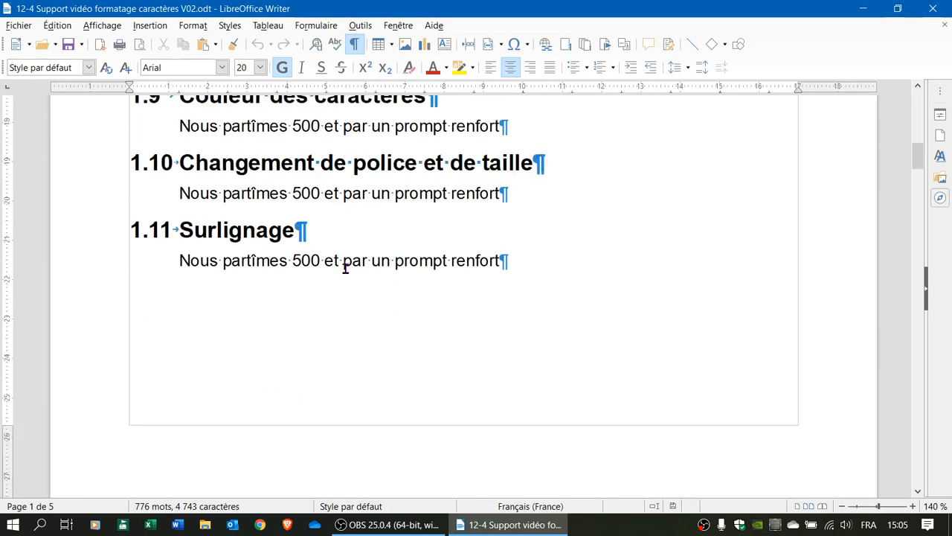
scroll(346, 269, down, 15)
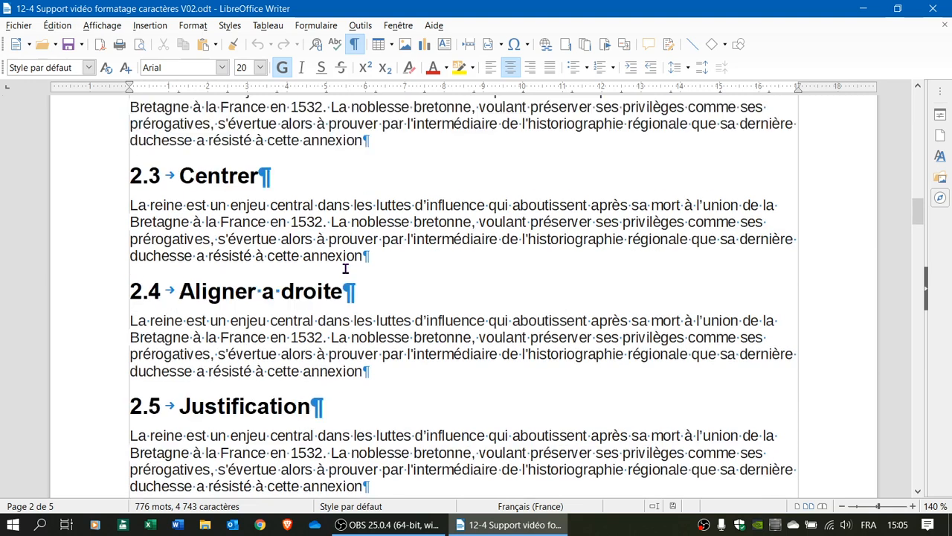
scroll(345, 268, down, 12)
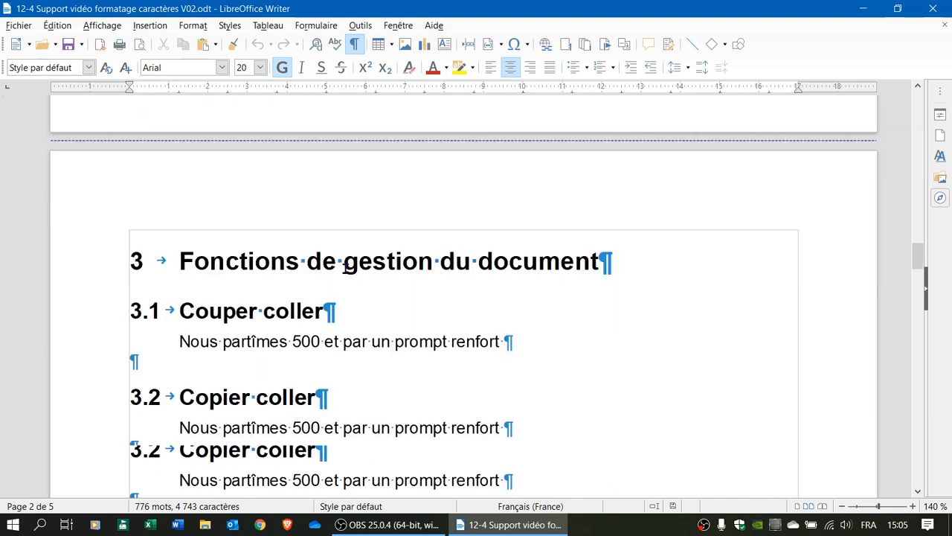
scroll(345, 269, down, 3)
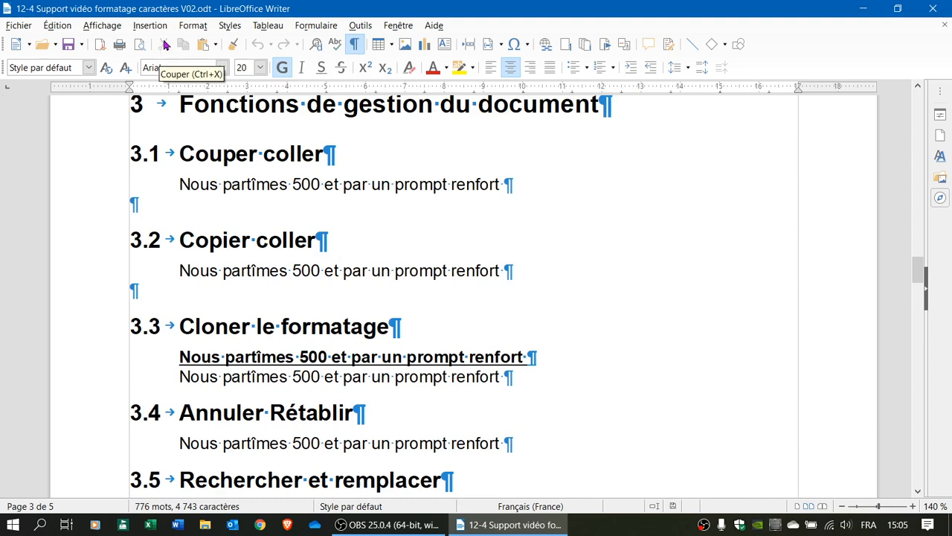
drag(177, 185, 503, 184)
key(ctrl+c)
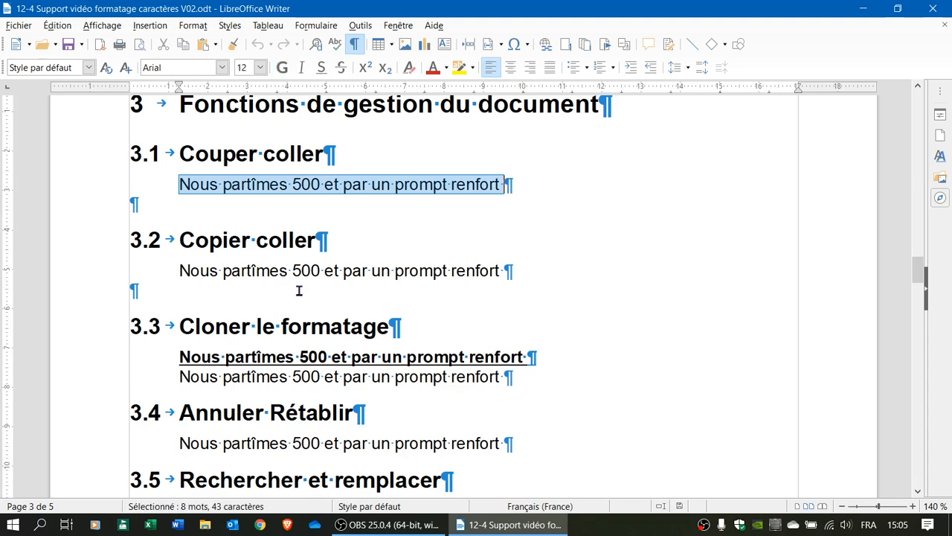
click(165, 45)
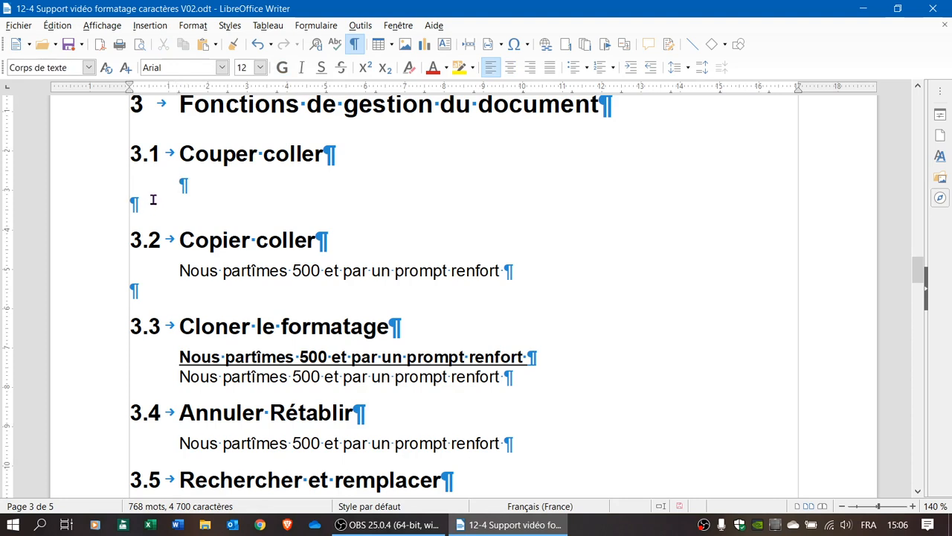
click(205, 45)
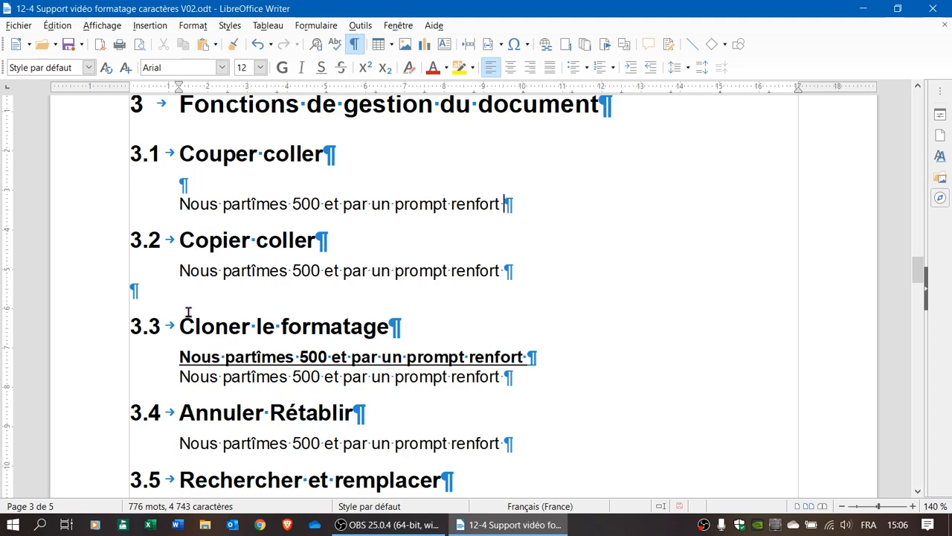
Copy the sentence under heading 3.2 "Copier coller" and paste it into the empty paragraph just below
click(179, 270)
drag(179, 270, 506, 272)
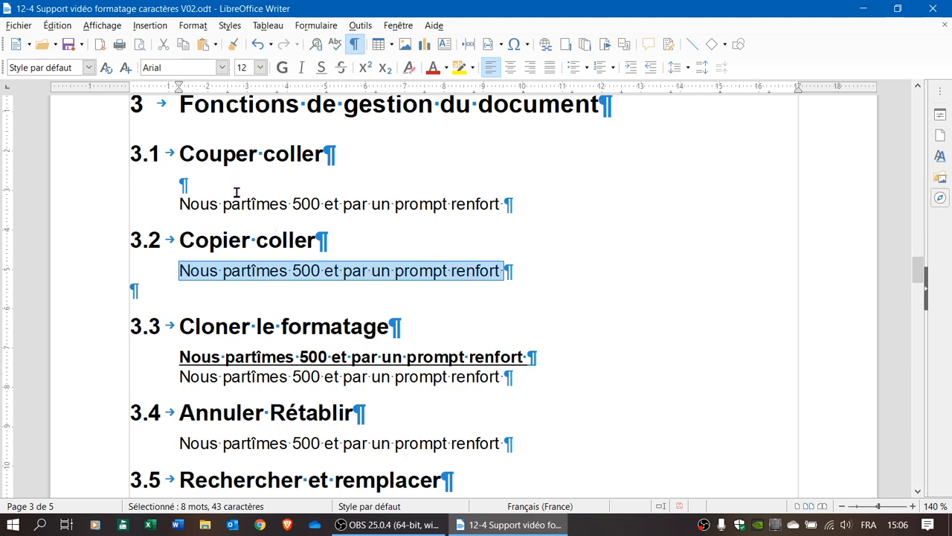
click(184, 47)
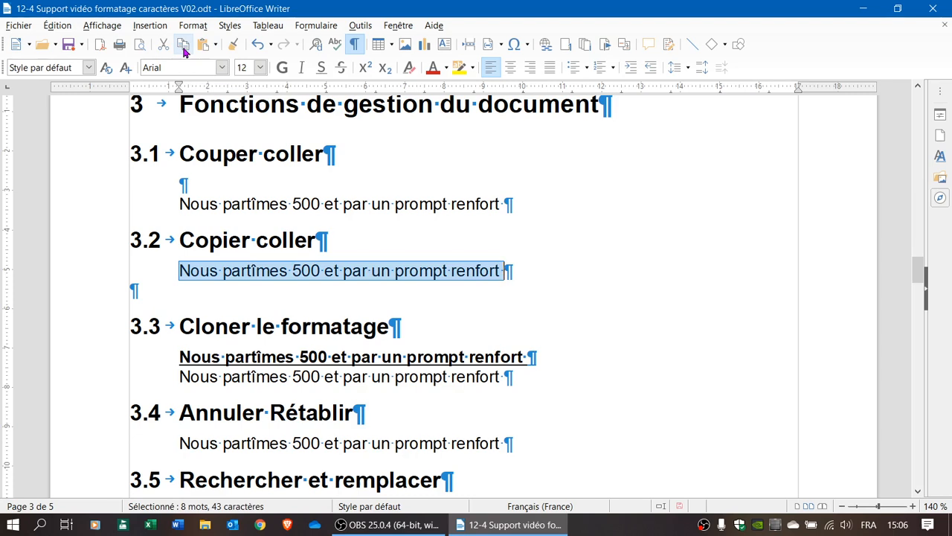
click(184, 48)
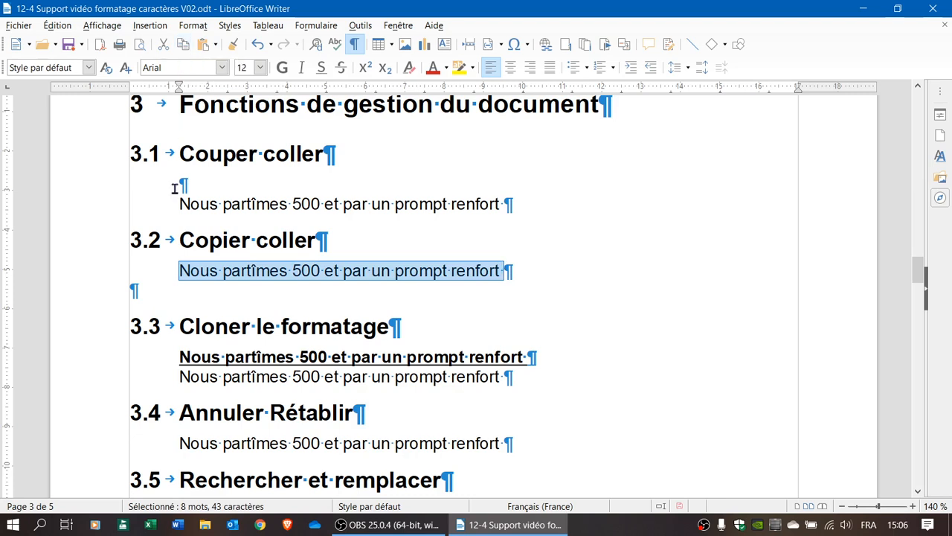
click(164, 297)
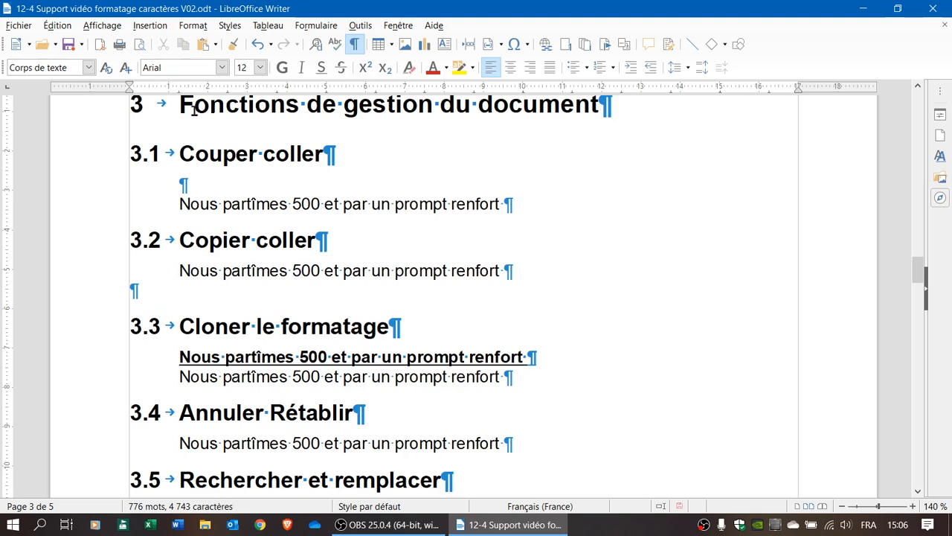
click(203, 46)
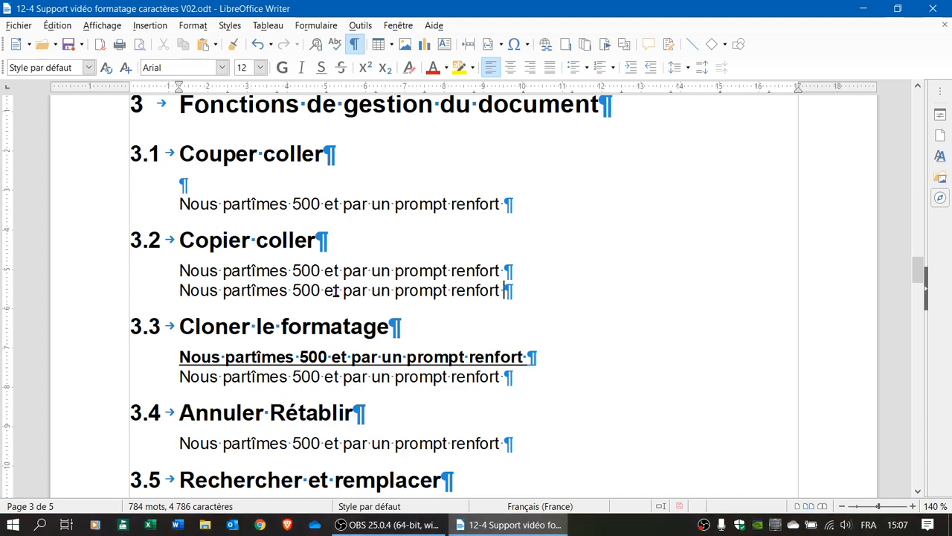
Clone the formatting of section 3.3's bold underlined sentence onto the plain sentence below it, extending through the "Annuler Rétablir" heading
scroll(336, 290, down, 1)
scroll(336, 288, down, 1)
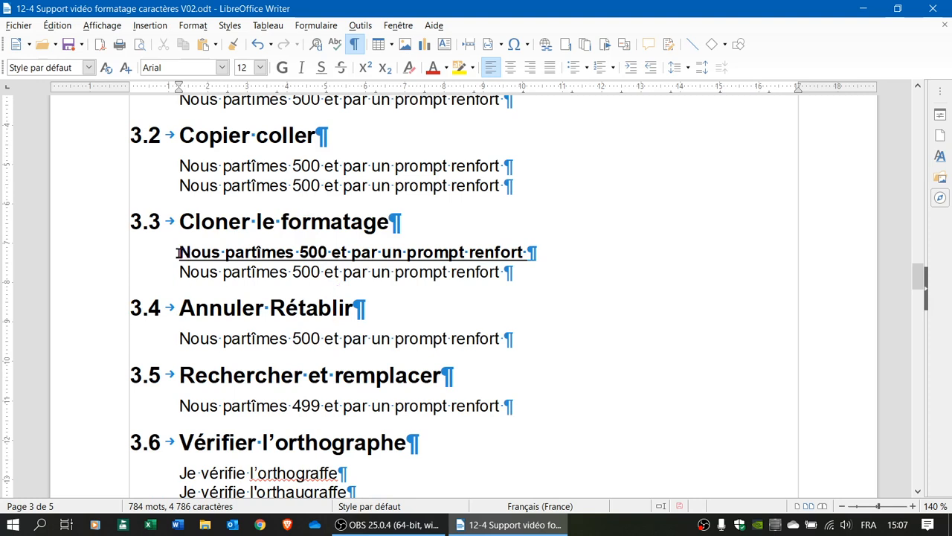
drag(177, 252, 528, 253)
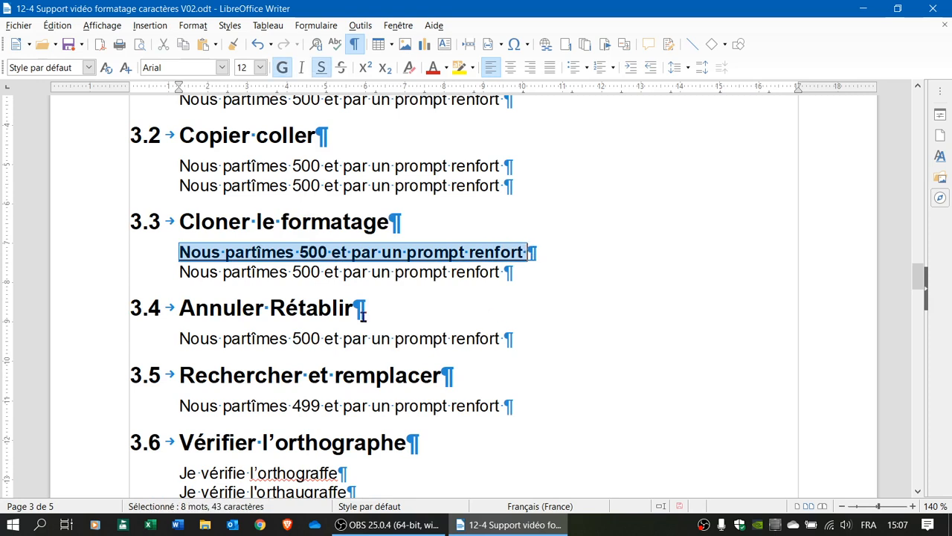
click(180, 254)
drag(179, 254, 531, 253)
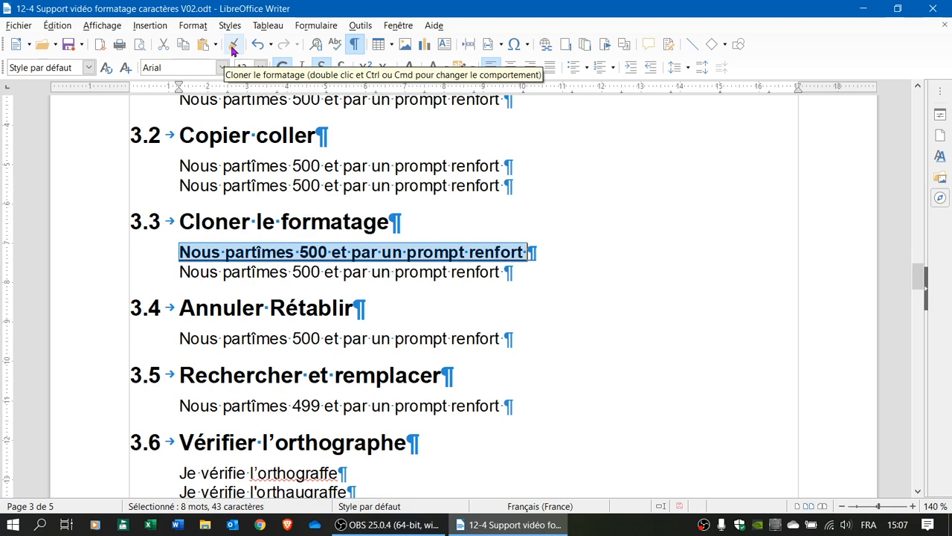
click(233, 46)
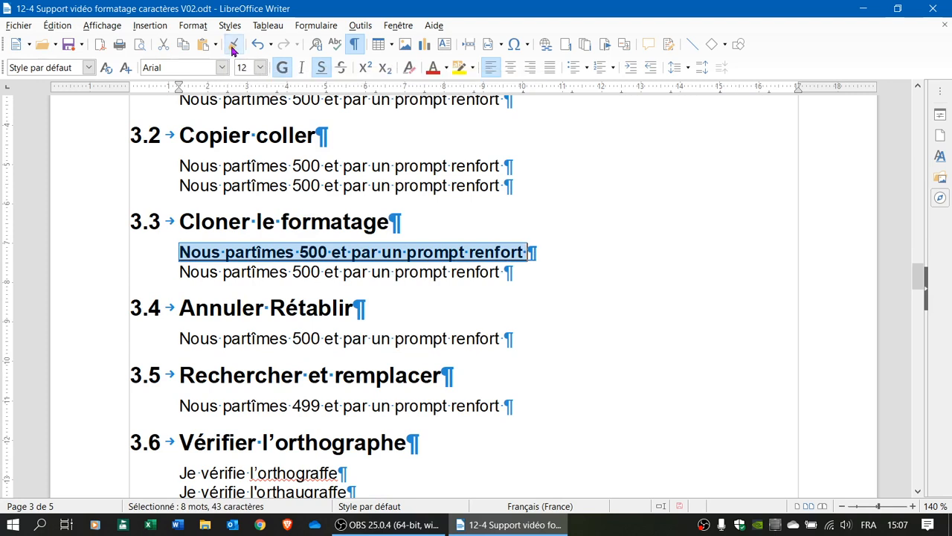
scroll(234, 134, up, 3)
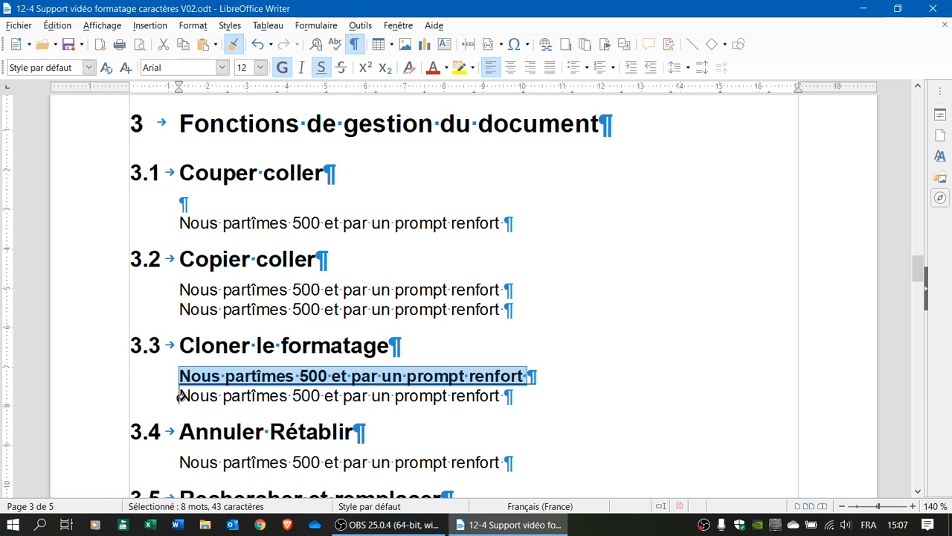
mouse_move(180, 395)
mouse_down()
mouse_move(404, 396)
mouse_move(497, 408)
mouse_up()
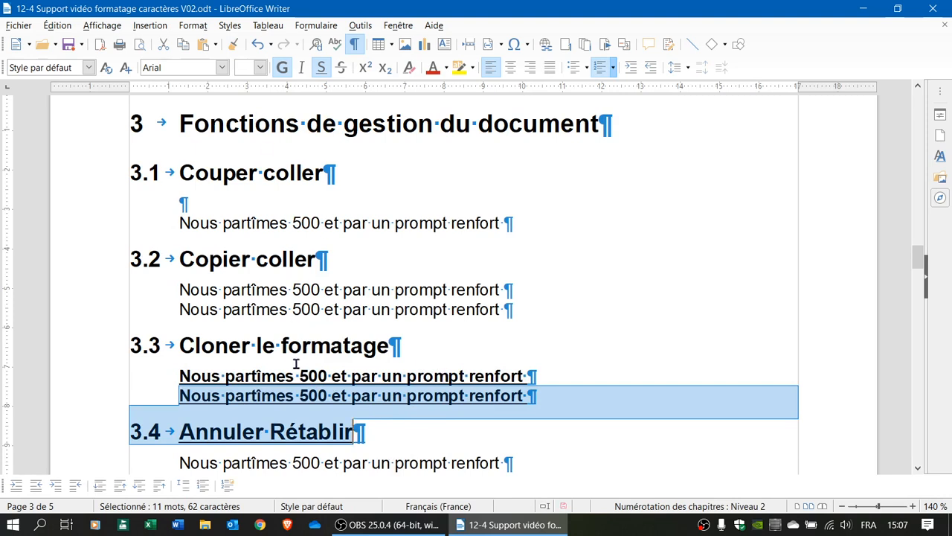
Apply underline, strikethrough and italic to the sentence under heading 3.4 "Annuler Rétablir"
scroll(379, 308, down, 1)
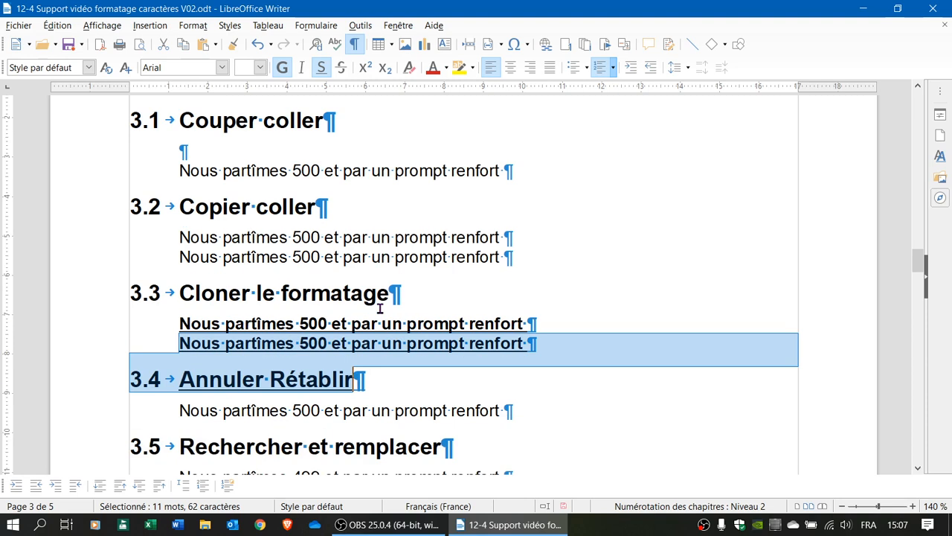
click(180, 409)
drag(180, 409, 505, 410)
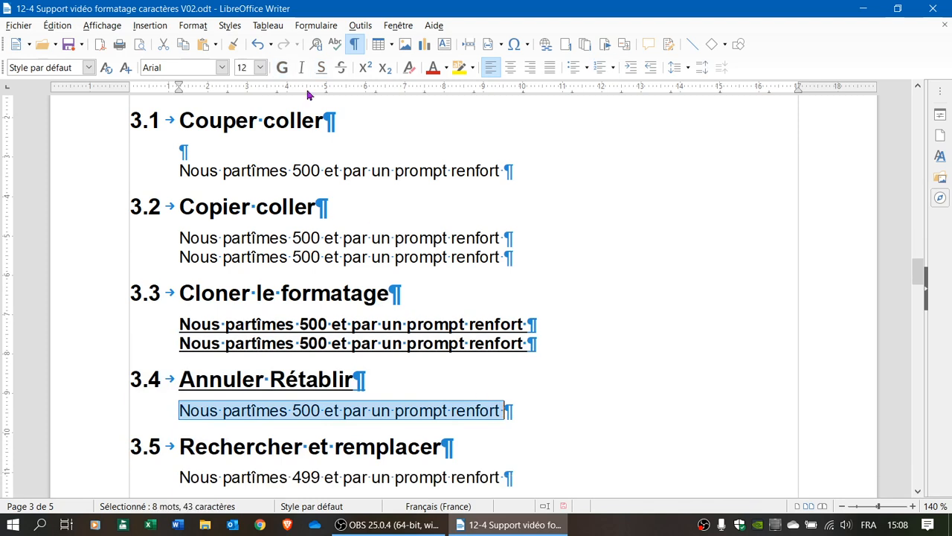
click(340, 68)
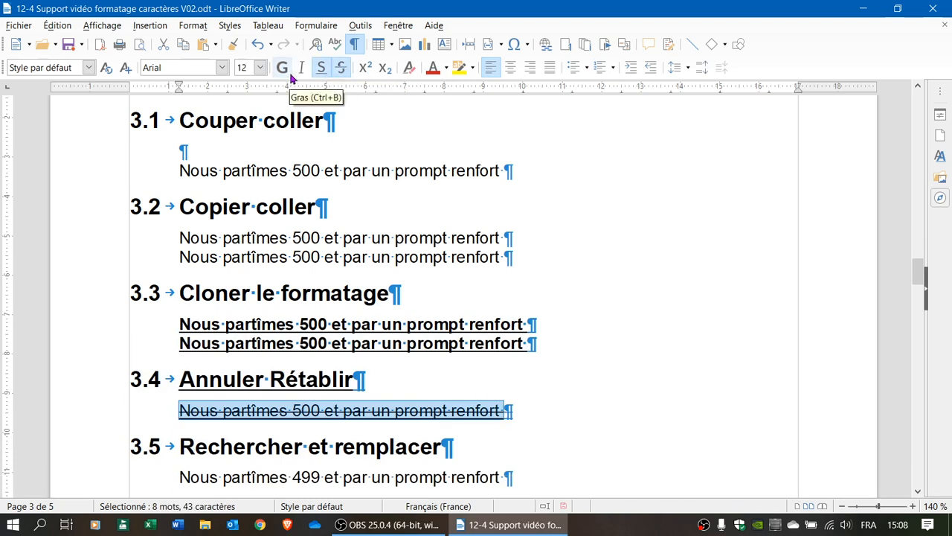
click(302, 71)
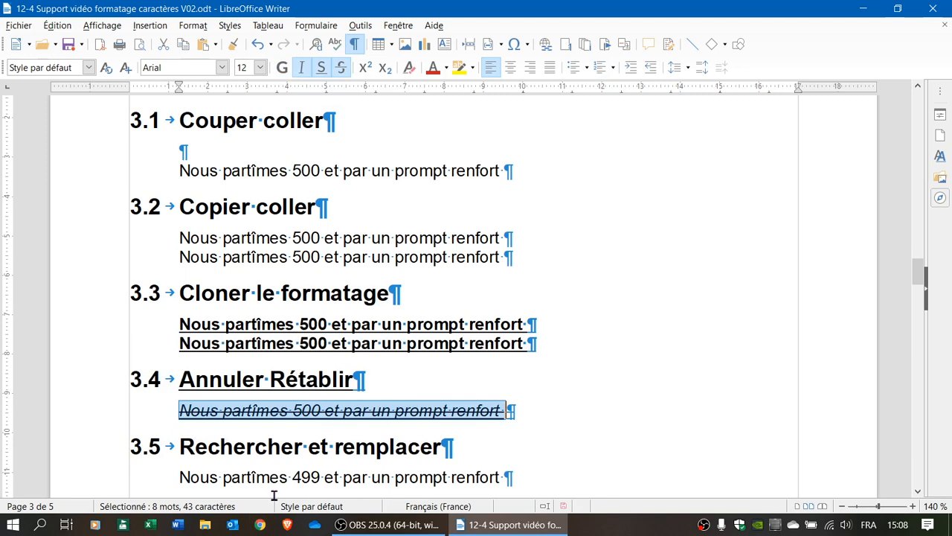
Reselect the sentence under heading 3.4 and undo its italic, underline and strikethrough formatting
click(179, 410)
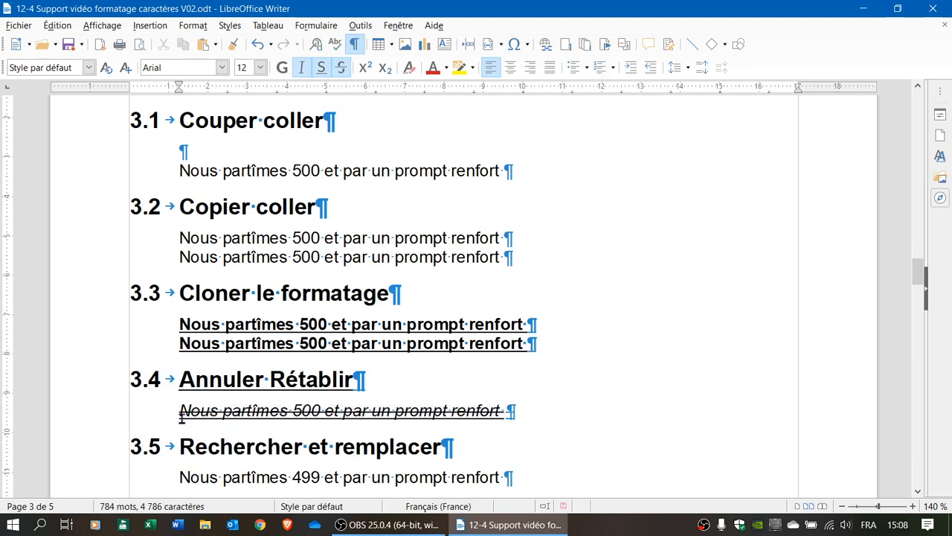
drag(179, 410, 410, 411)
drag(497, 411, 505, 412)
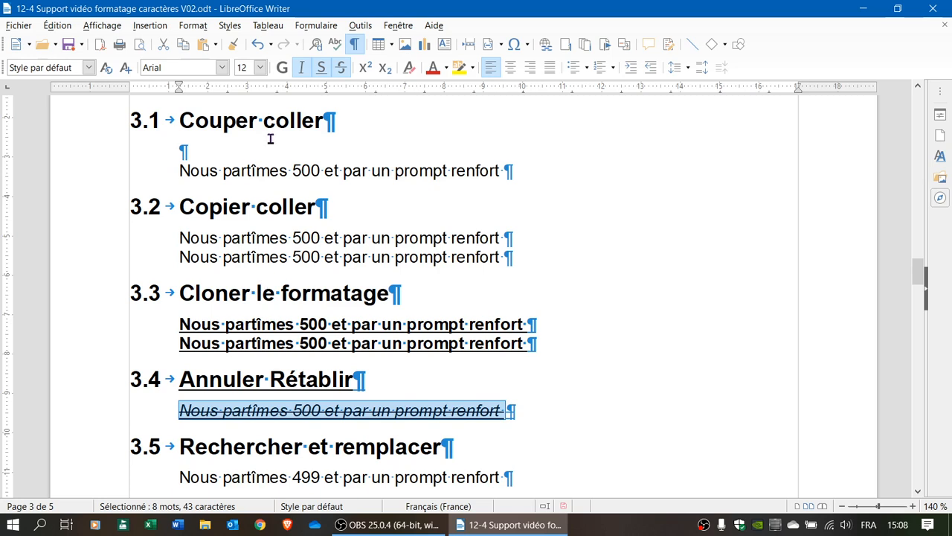
click(258, 49)
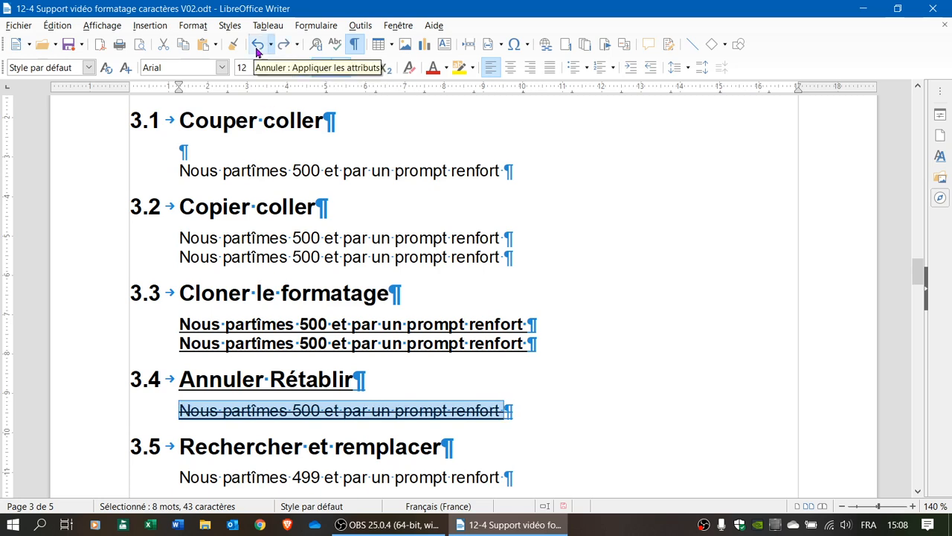
click(527, 410)
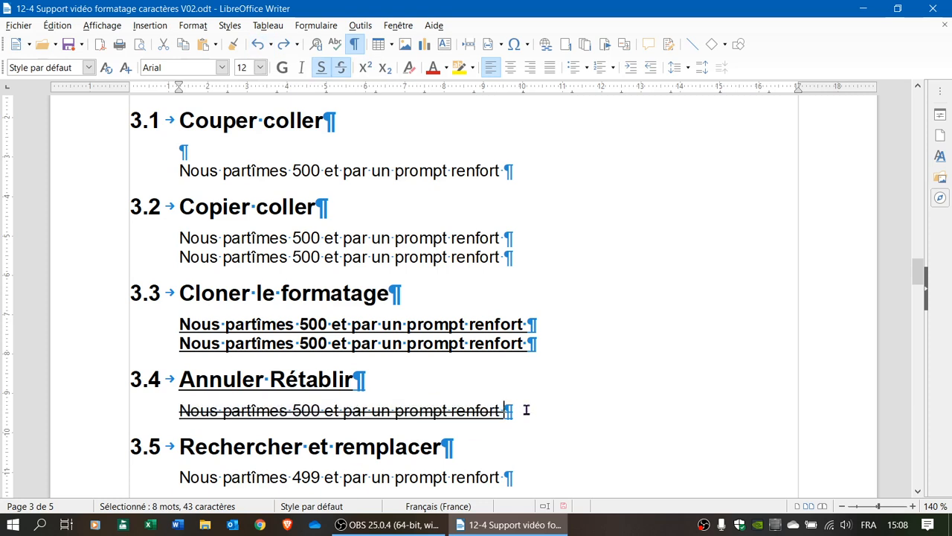
click(258, 50)
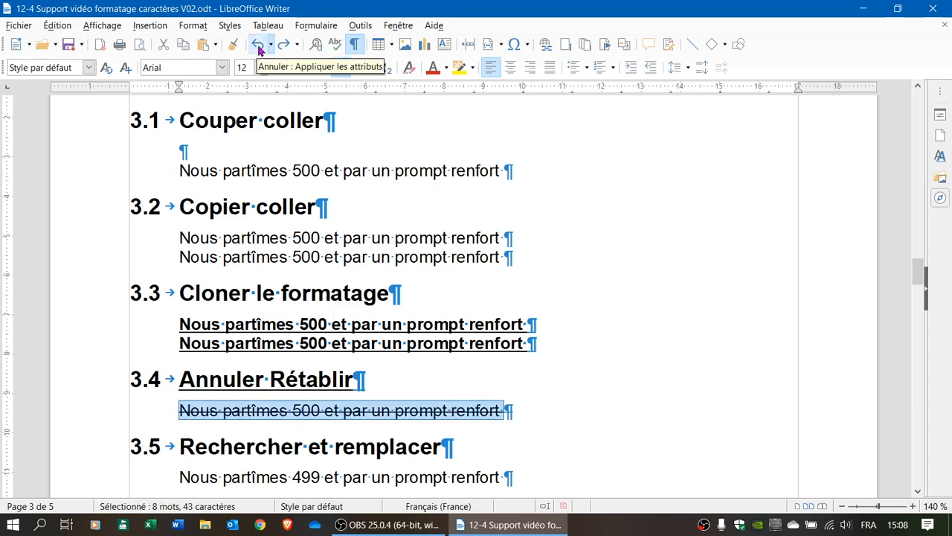
click(258, 49)
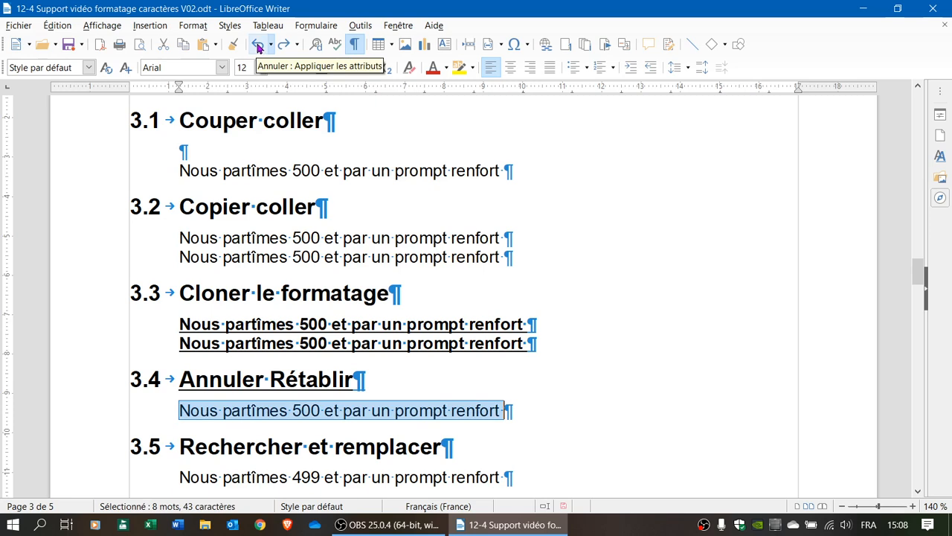
Redo the underline and strikethrough on the sentence under heading 3.4 "Annuler Rétablir"
click(535, 411)
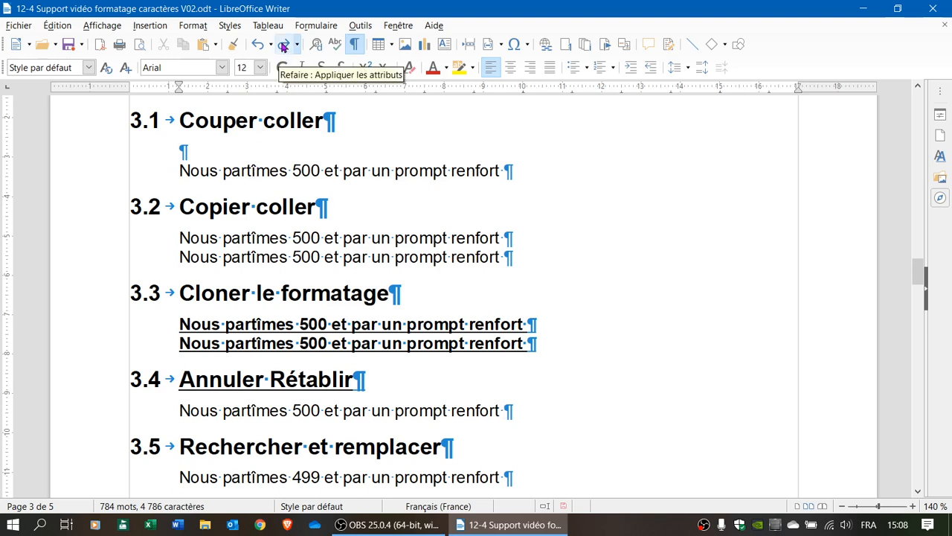
click(283, 46)
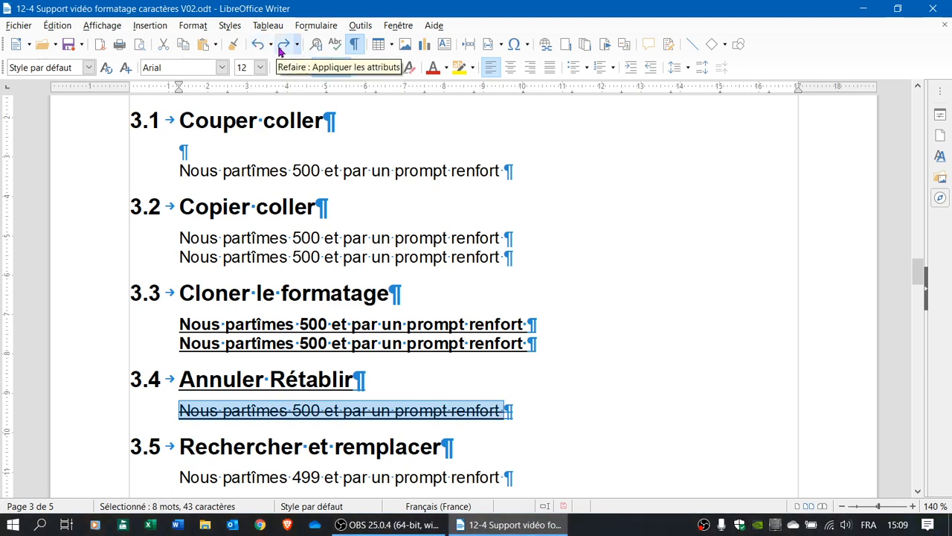
Select the sentence under heading 3.5 "Rechercher et remplacer" and replace all occurrences of 499 with 500
scroll(531, 347, down, 1)
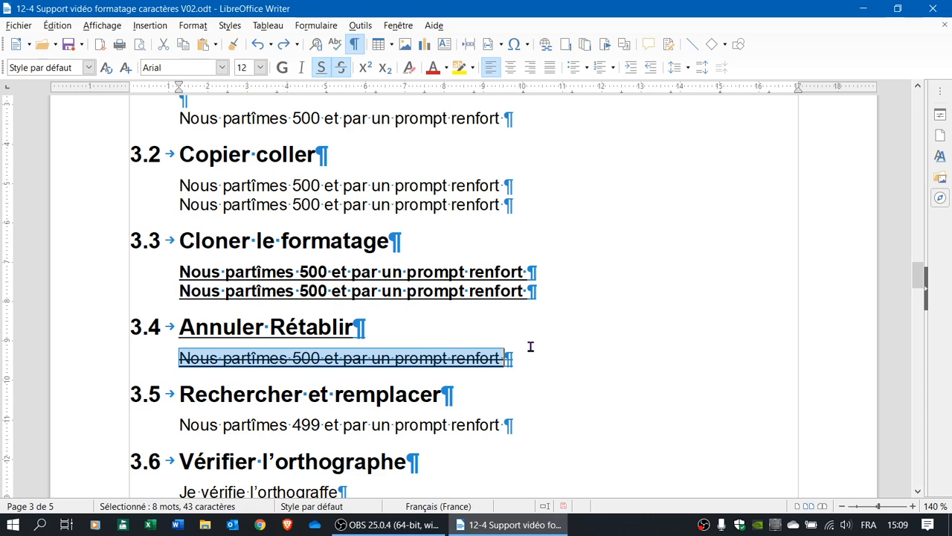
scroll(530, 347, down, 1)
click(170, 376)
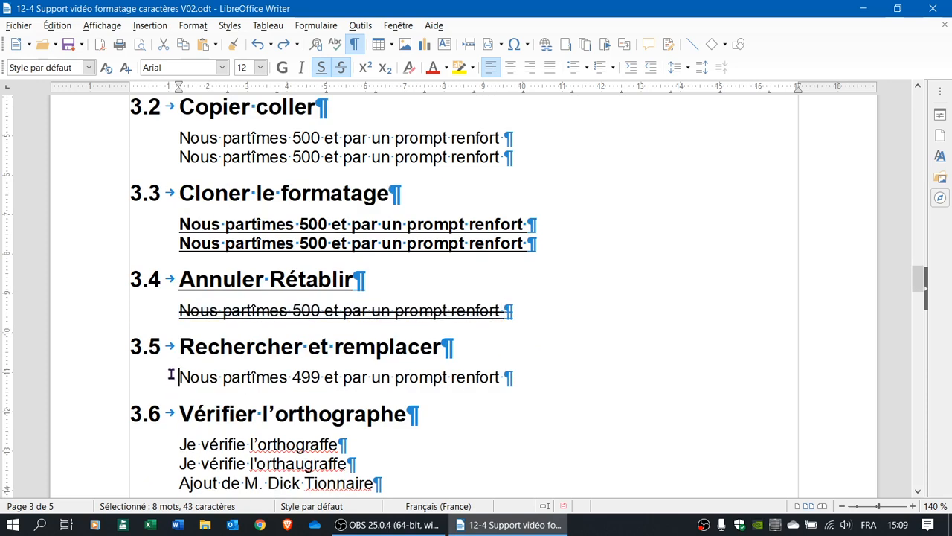
drag(170, 376, 546, 384)
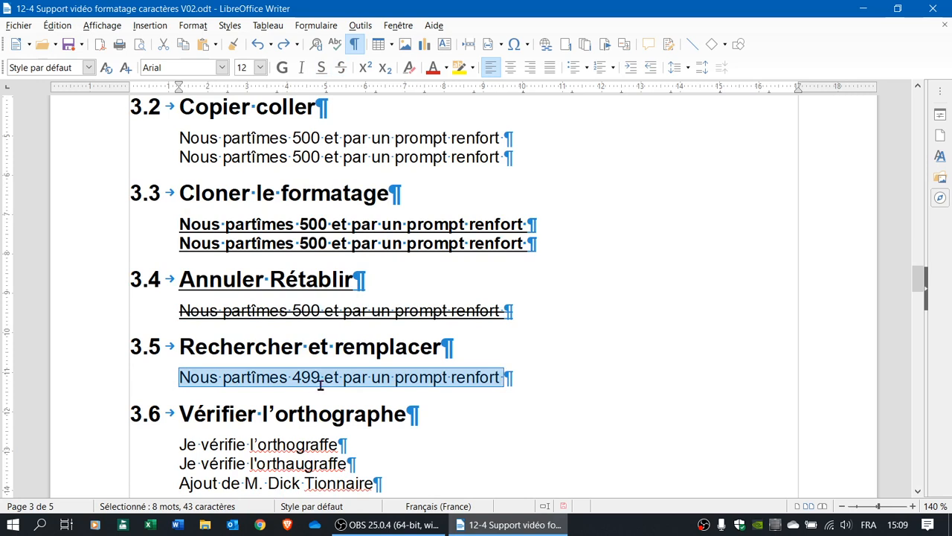
click(316, 46)
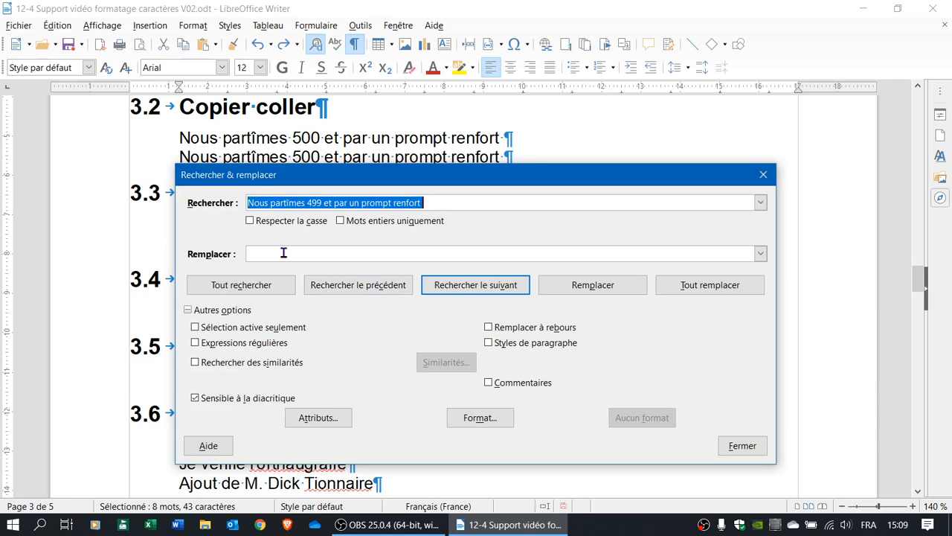
text(499)
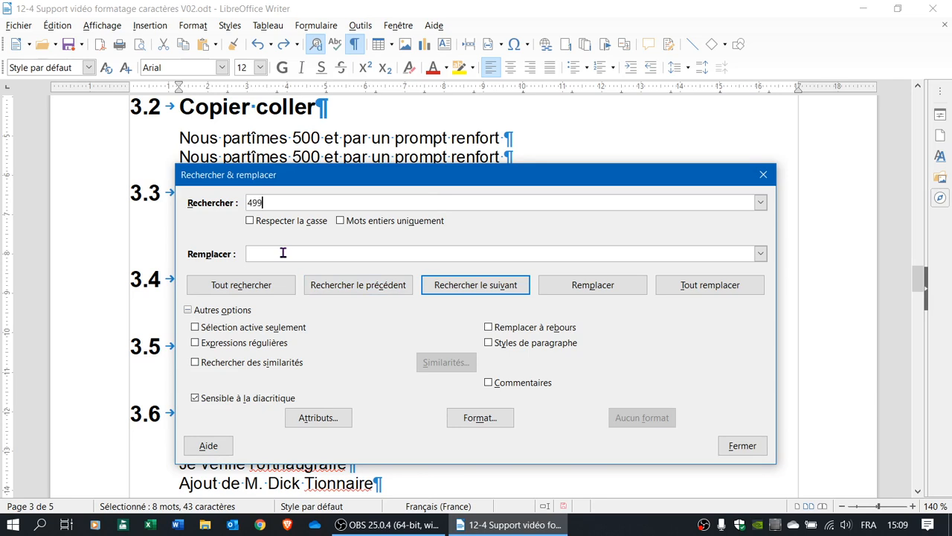
click(281, 251)
text(5)
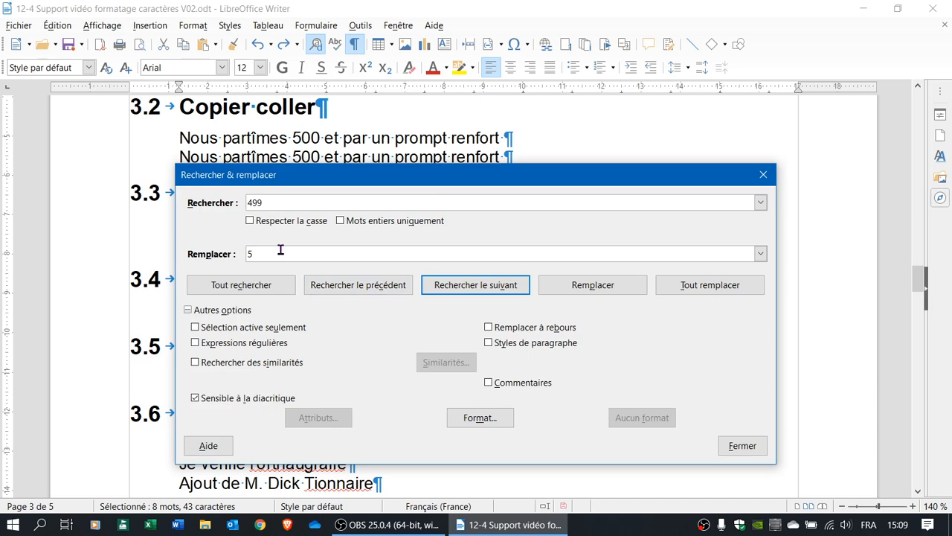
text(00)
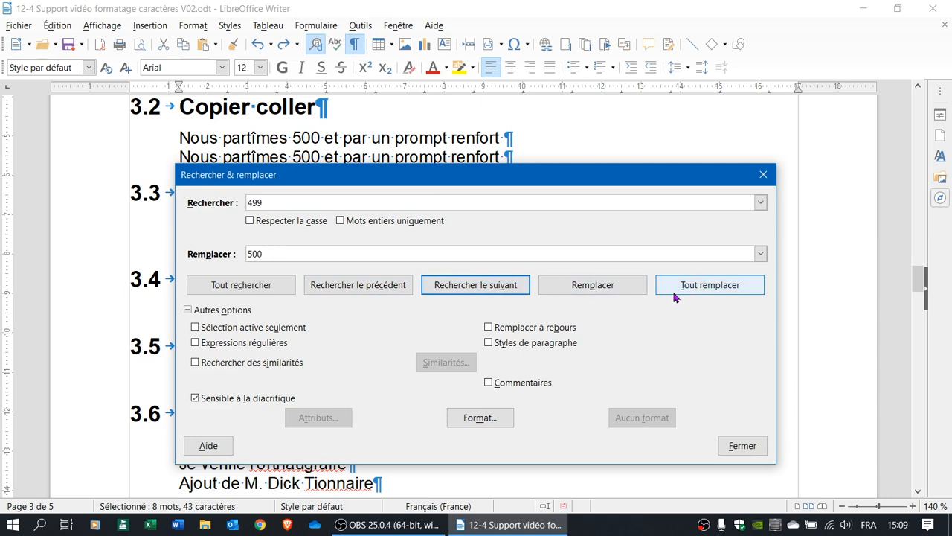
click(700, 285)
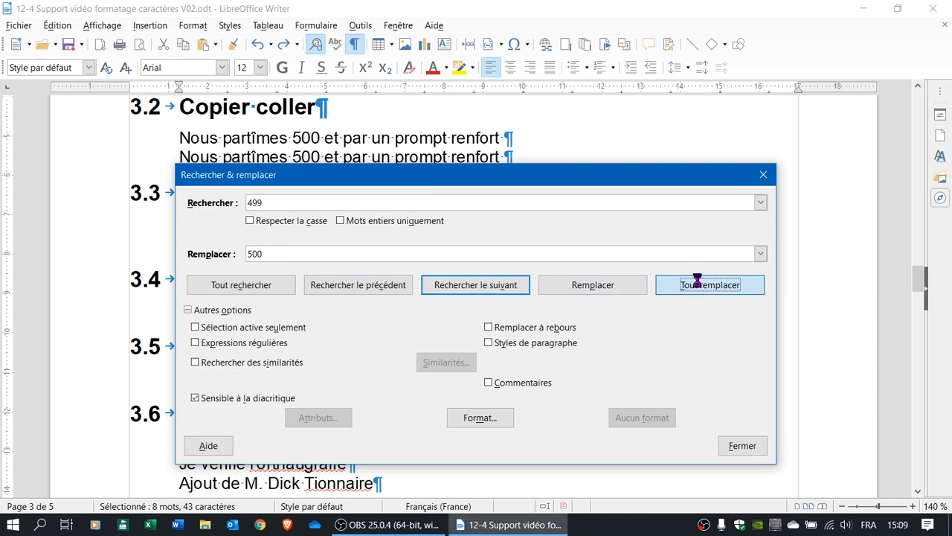
click(738, 446)
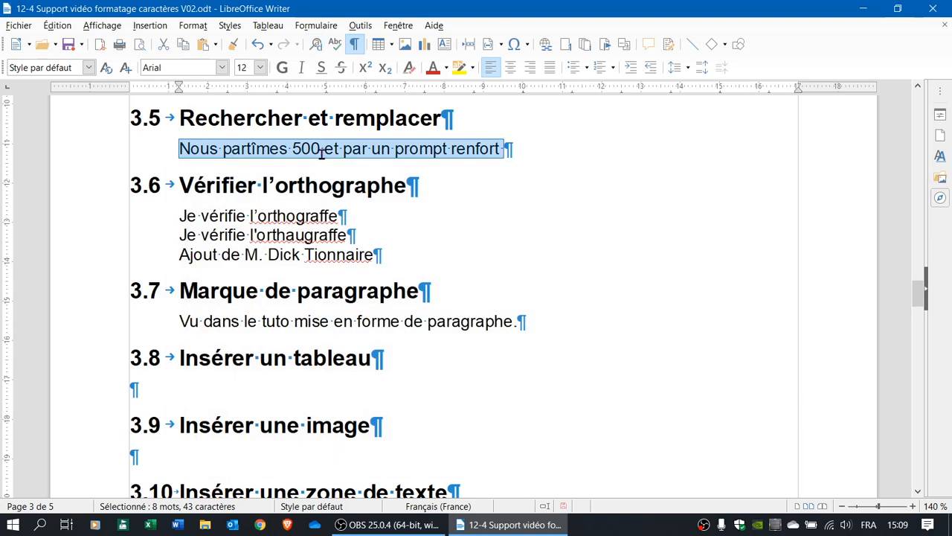
Undo the replacement of 499 by 500 under heading 3.5, and redo it
click(321, 151)
scroll(346, 246, up, 1)
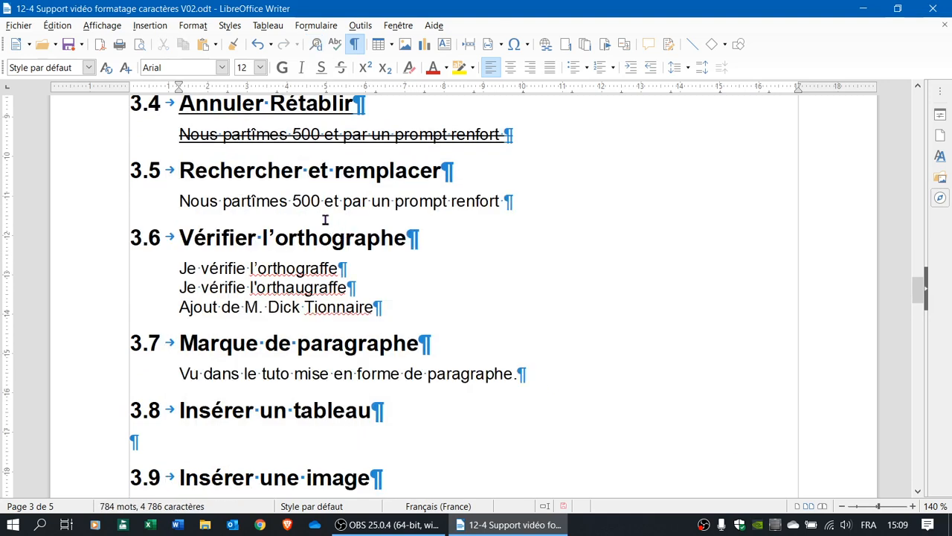
click(257, 46)
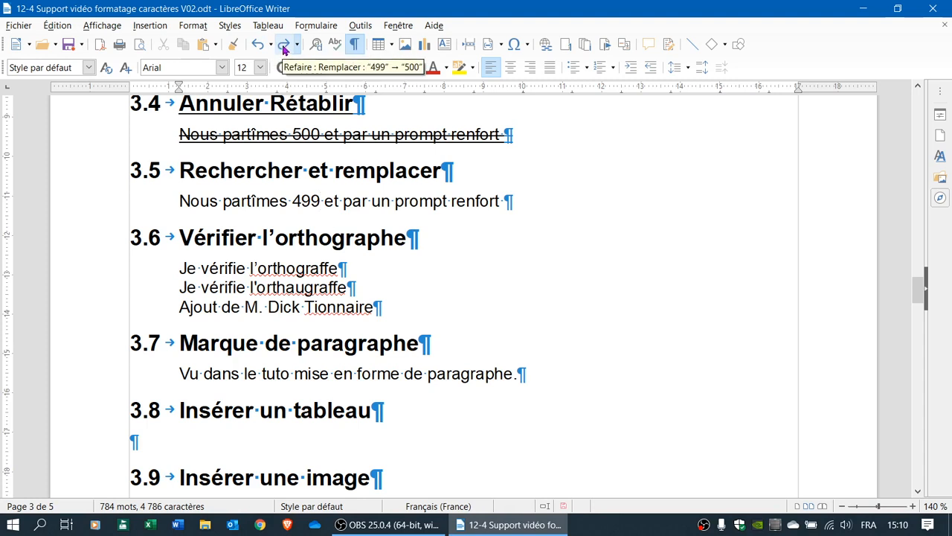
click(283, 46)
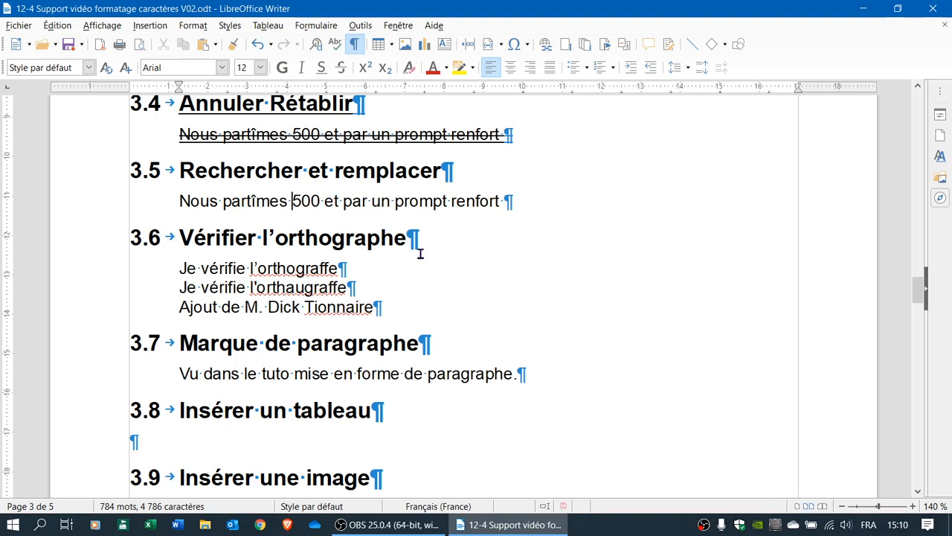
Run the spell check from the first line under heading 3.6 and correct "l'orthograffe" with the suggestion "orthographe"
click(439, 240)
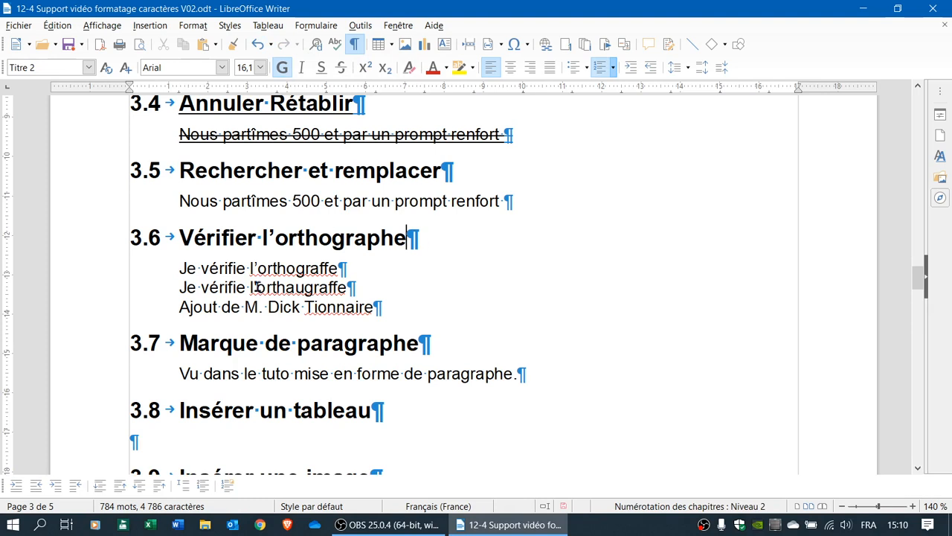
click(174, 268)
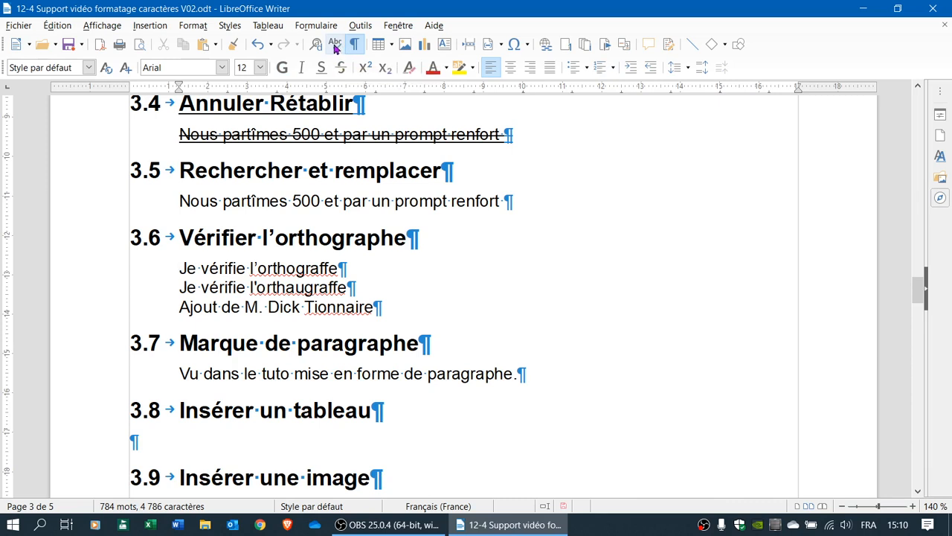
click(335, 47)
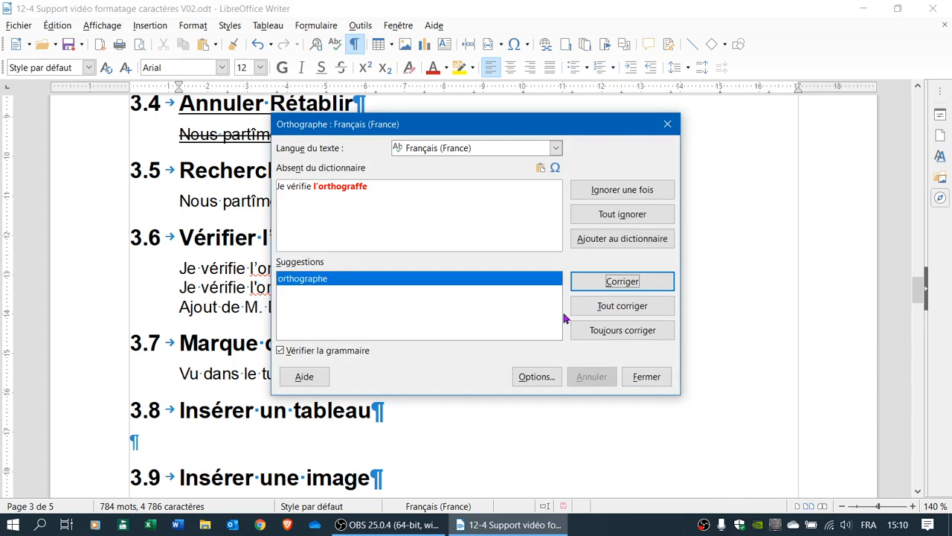
click(616, 283)
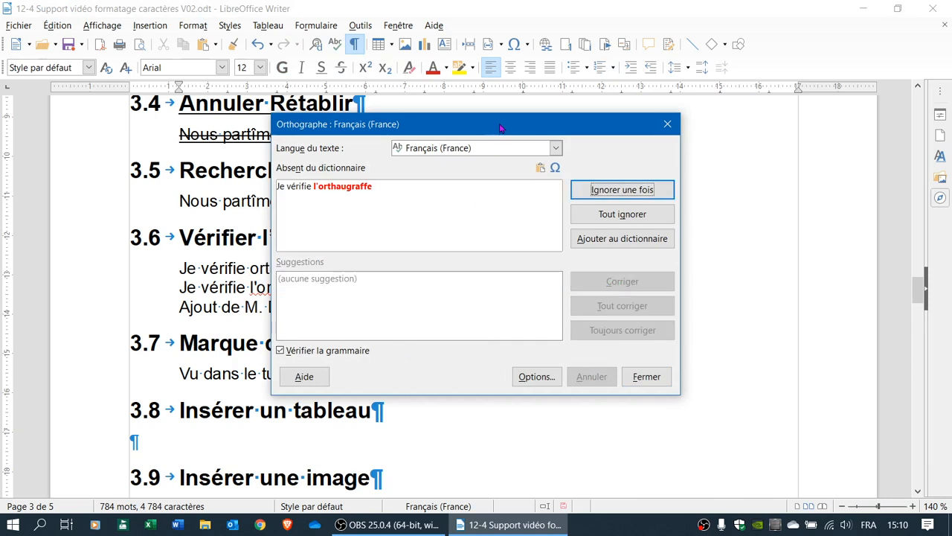
Correct "l'orthaugraffe" manually to "l'orthographe" in the spell check, and close the check without changing the following flagged word
drag(491, 125, 554, 82)
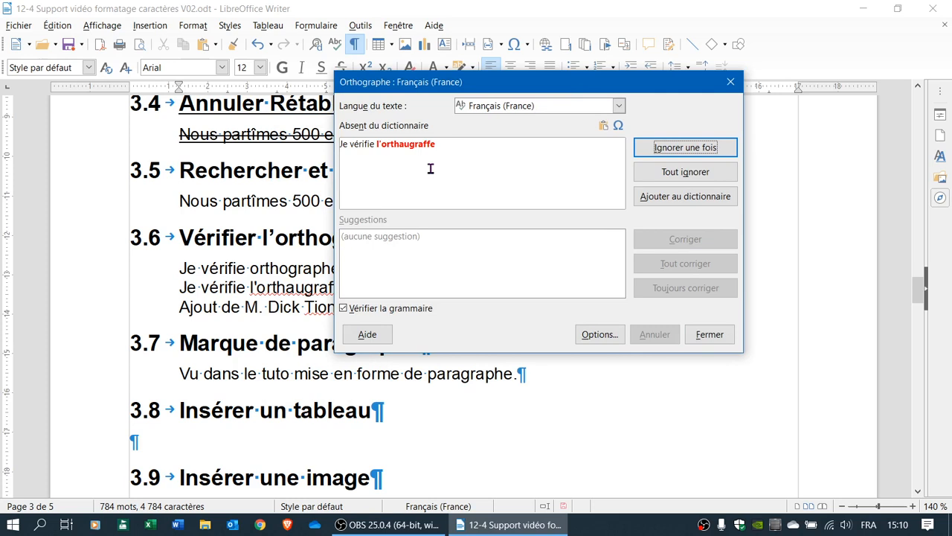
click(381, 143)
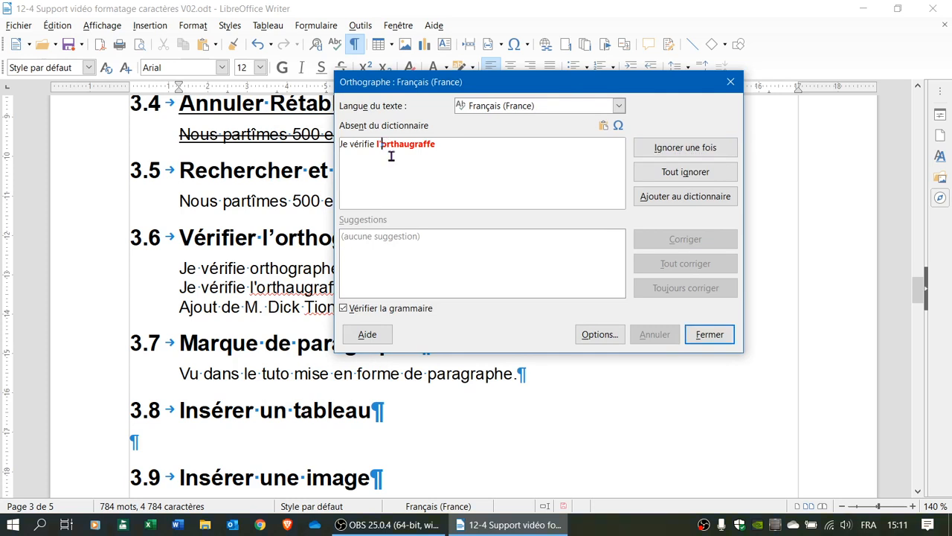
text(orth)
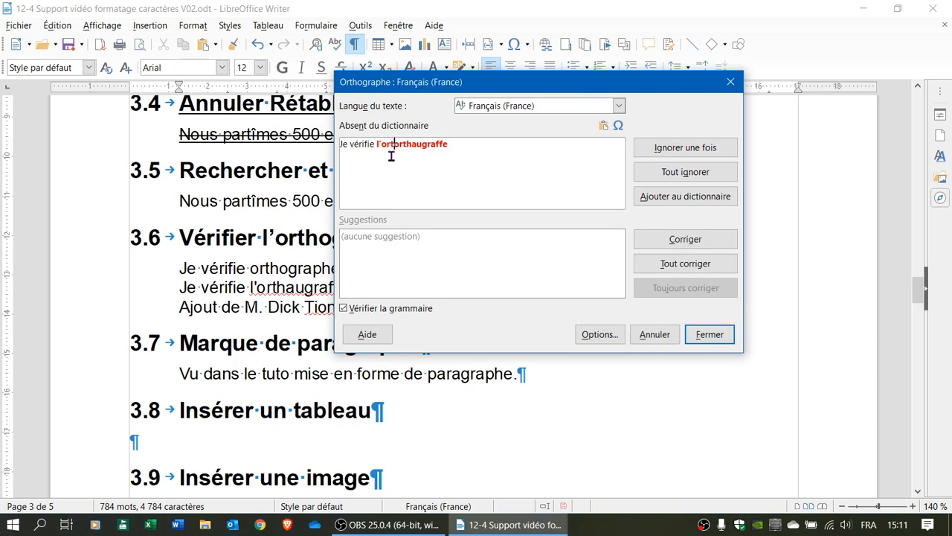
text(ographe)
key(Delete)
key(Delete)
key(Delete)
key(Delete)
key(Delete)
key(Delete)
key(Delete)
key(Delete)
key(Delete)
key(Delete)
key(Delete)
click(675, 236)
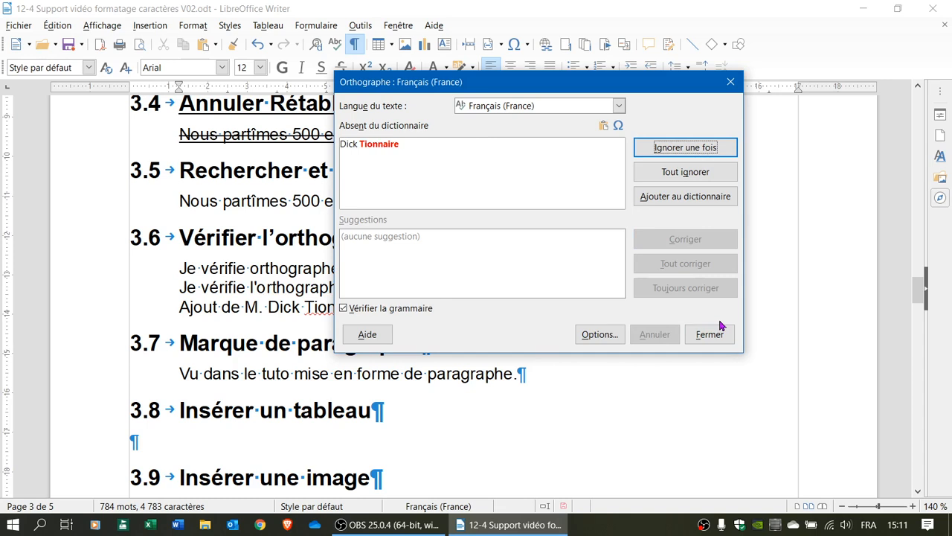
drag(530, 87, 627, 69)
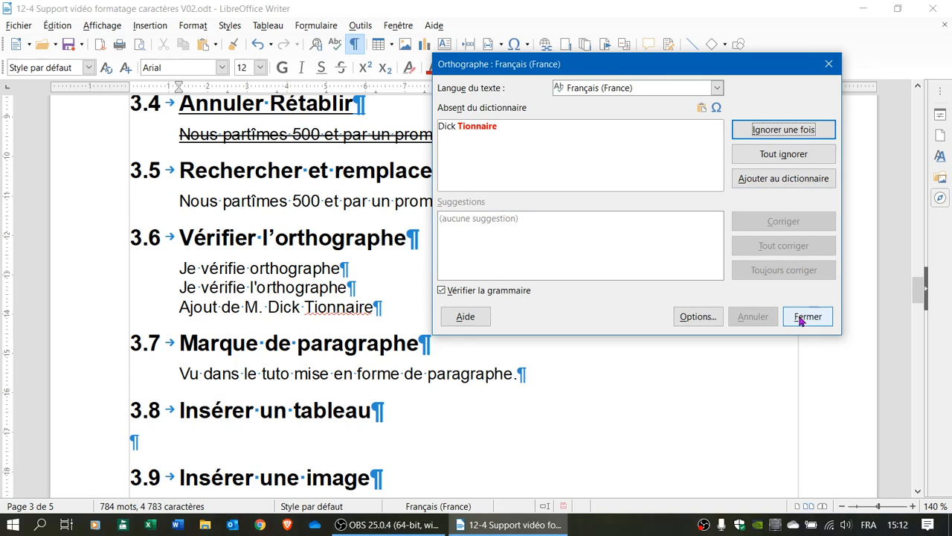
click(802, 319)
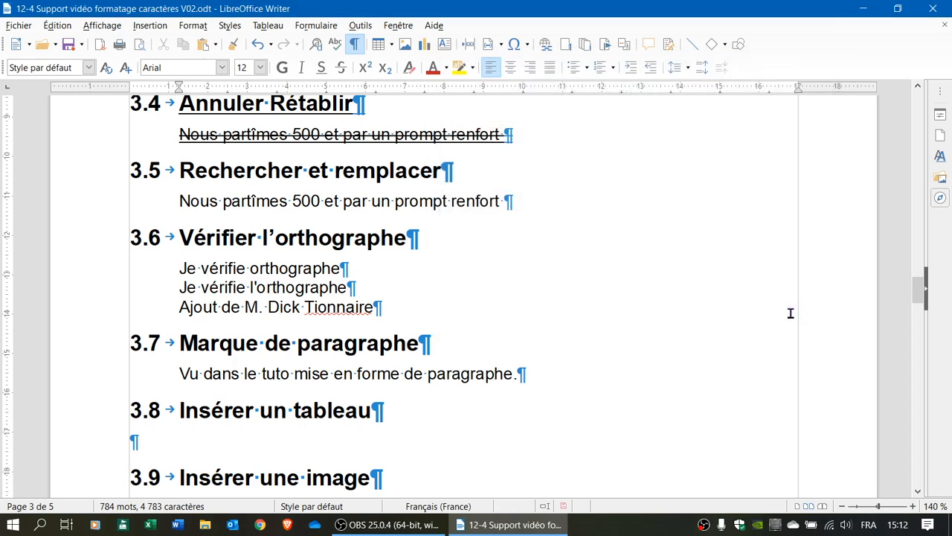
Insert a table with three columns and two rows in the empty paragraph under heading 3.8 "Insérer un tableau"
scroll(528, 349, down, 1)
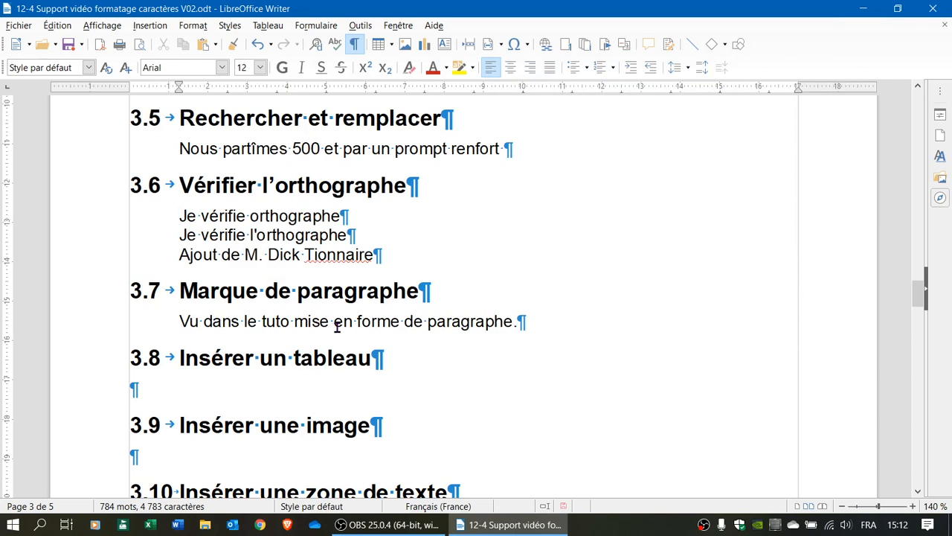
scroll(337, 327, down, 1)
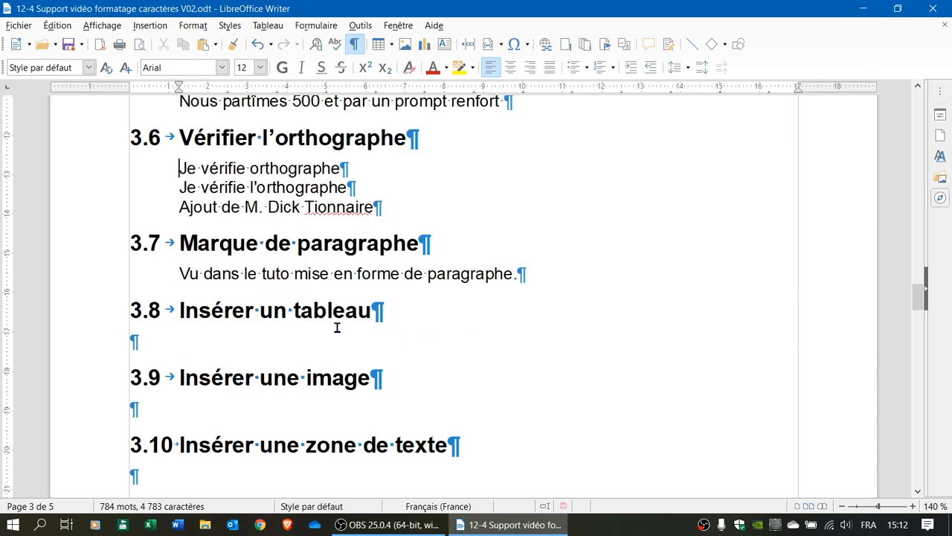
click(141, 344)
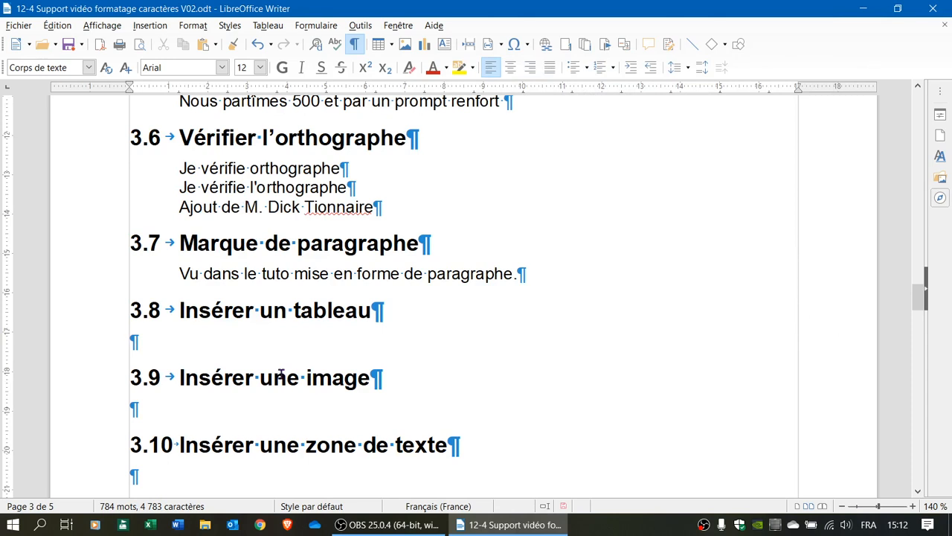
click(378, 46)
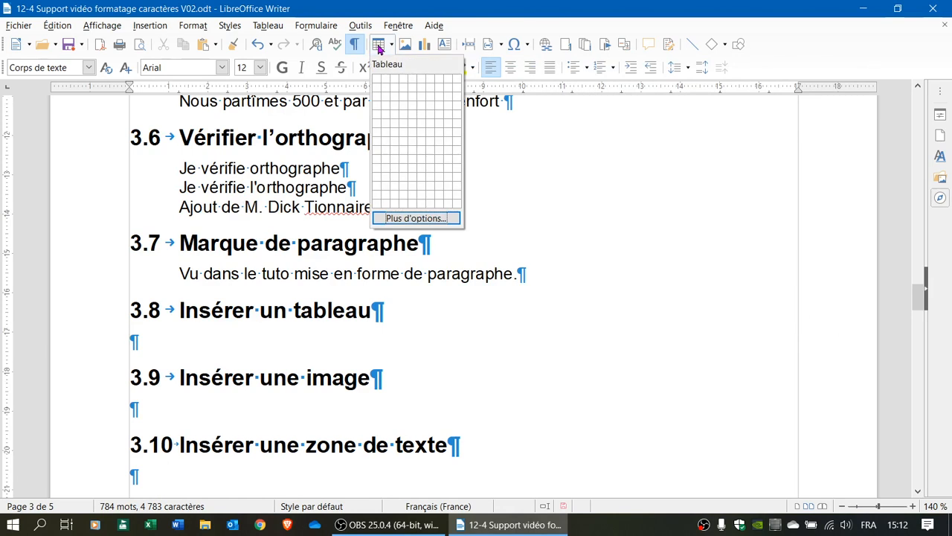
click(400, 90)
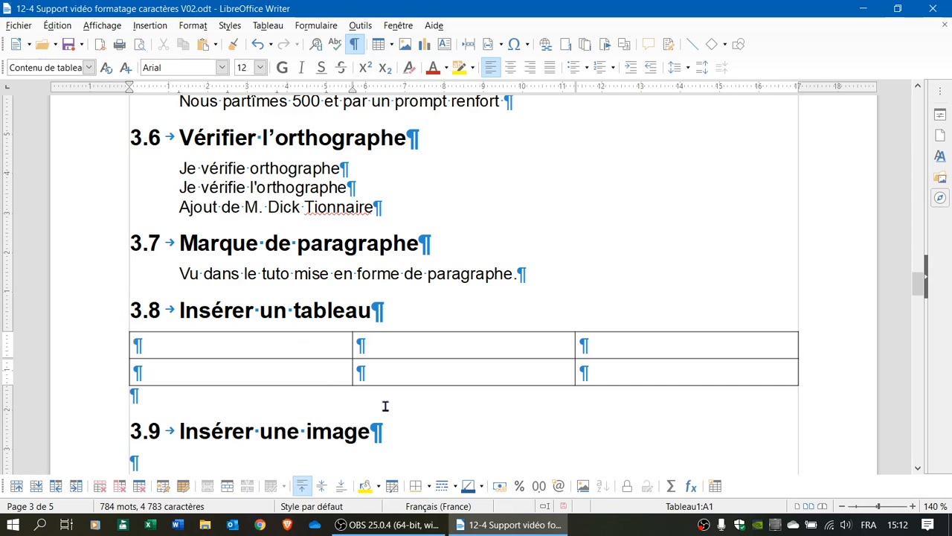
Add a third row at the end of the table under heading 3.8 and place the cursor in its last cell
click(623, 374)
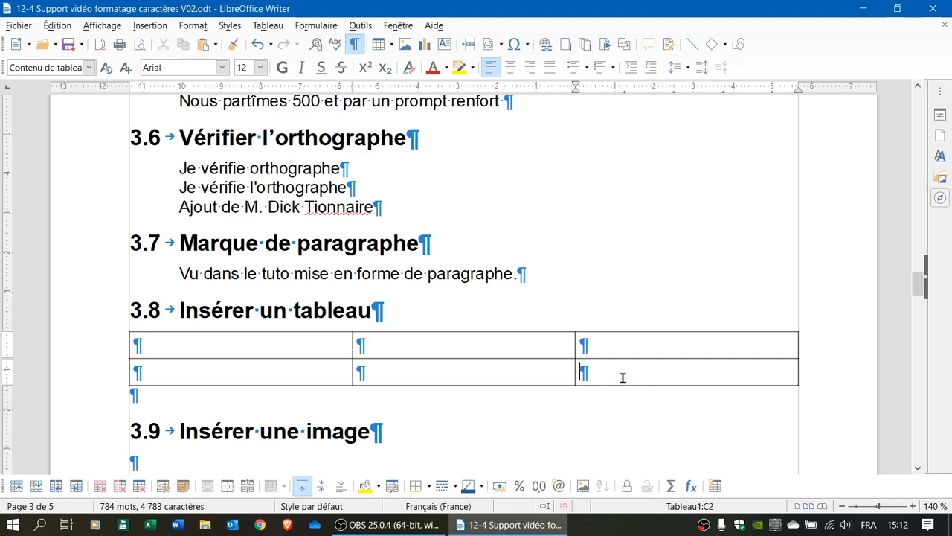
key(Tab)
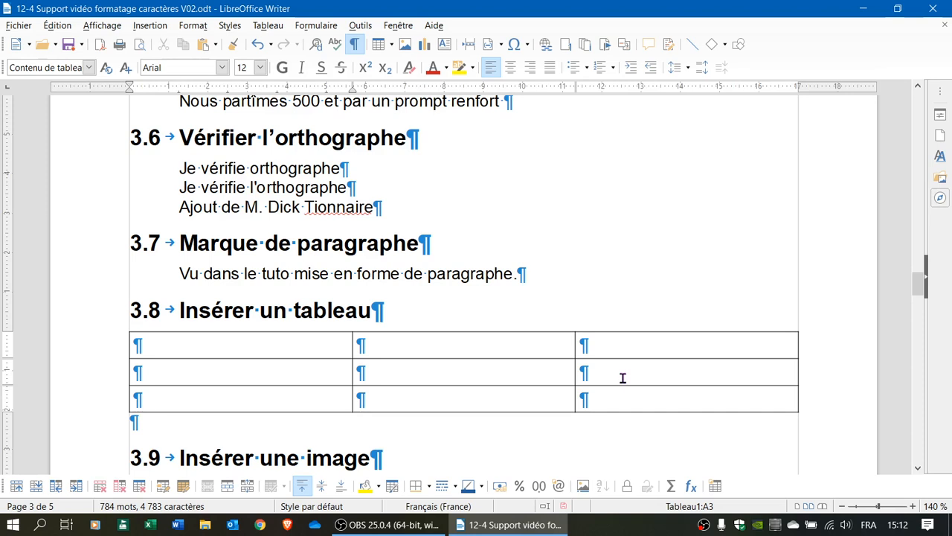
click(613, 404)
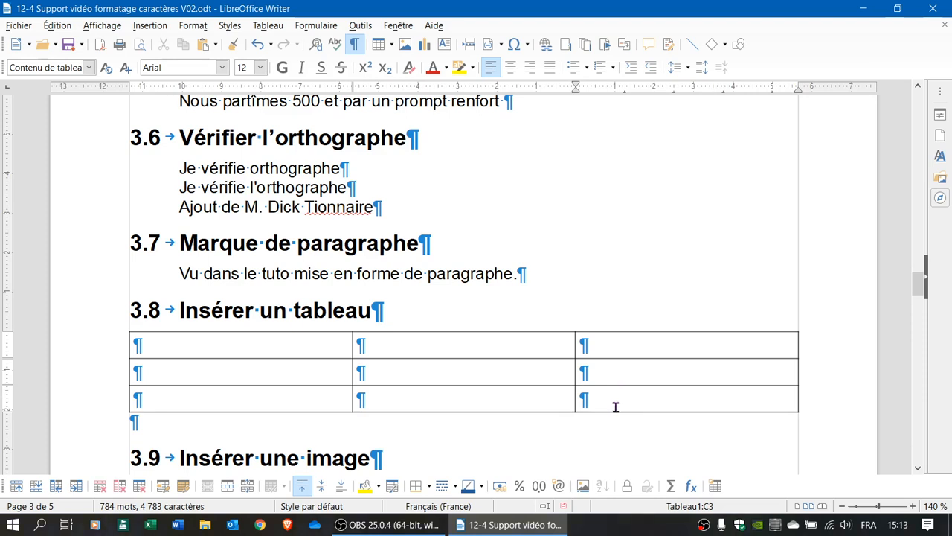
Insert the picture "Logo ALPAC.jpg" from the Images folder in the empty paragraph under heading 3.9, and undo the insertion
scroll(615, 407, down, 3)
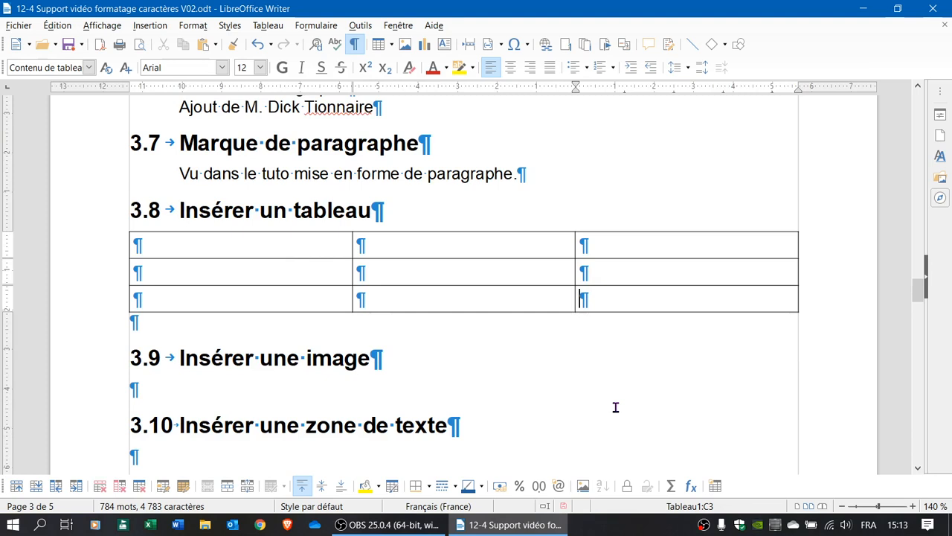
click(176, 393)
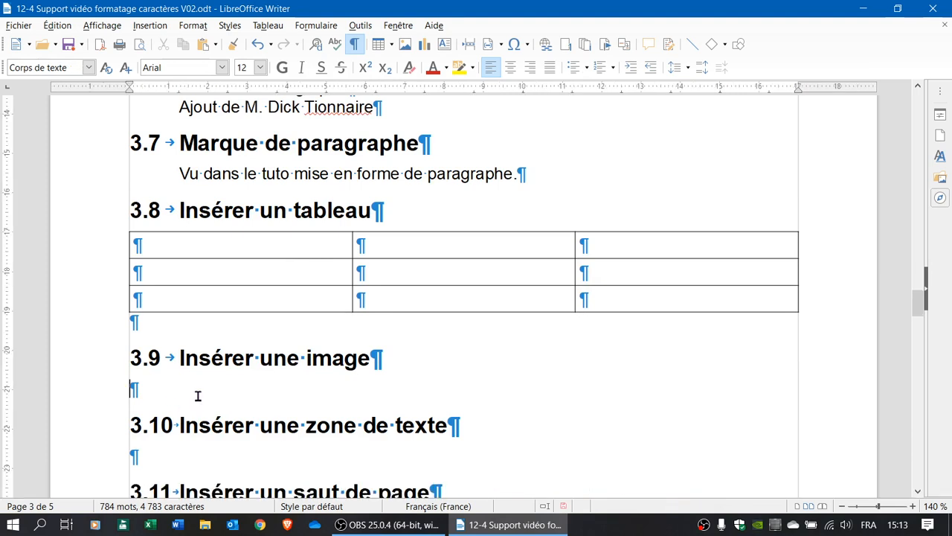
click(406, 45)
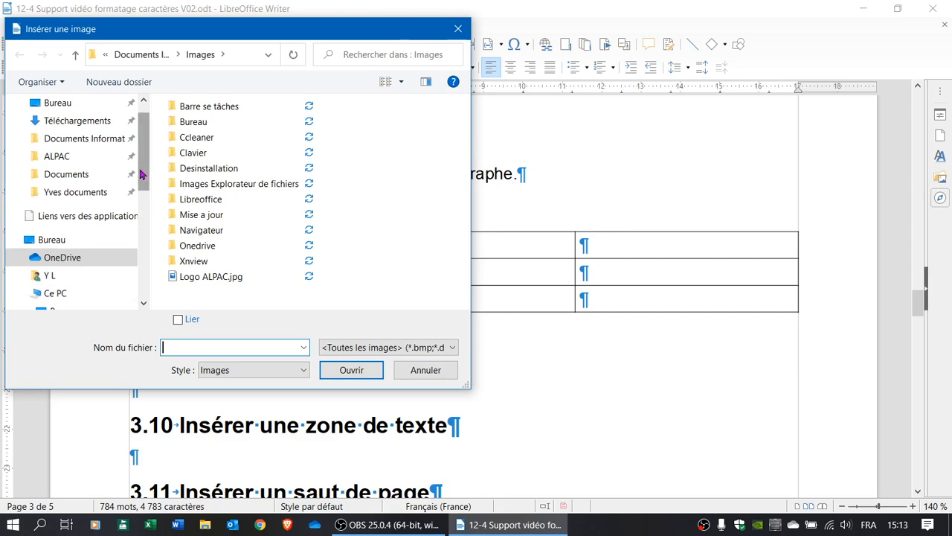
click(88, 138)
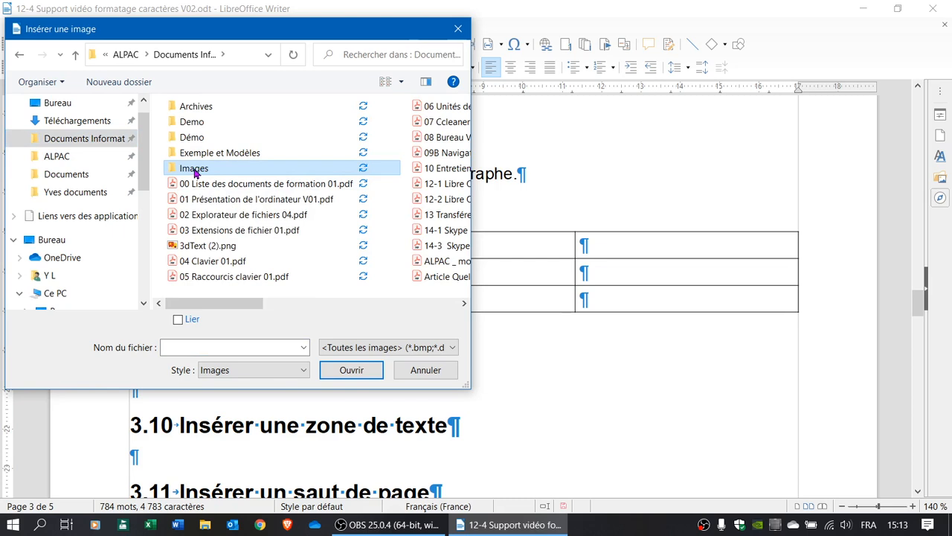
double_click(194, 169)
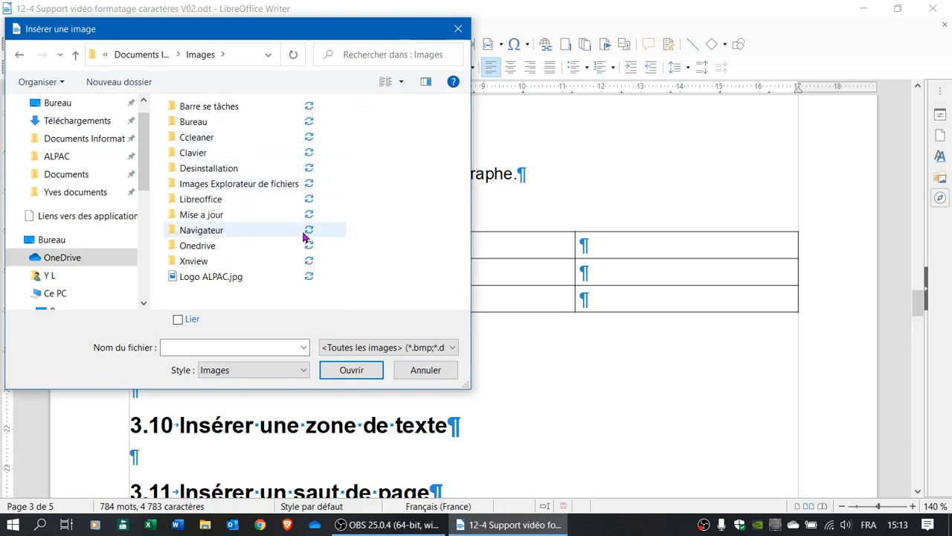
click(209, 278)
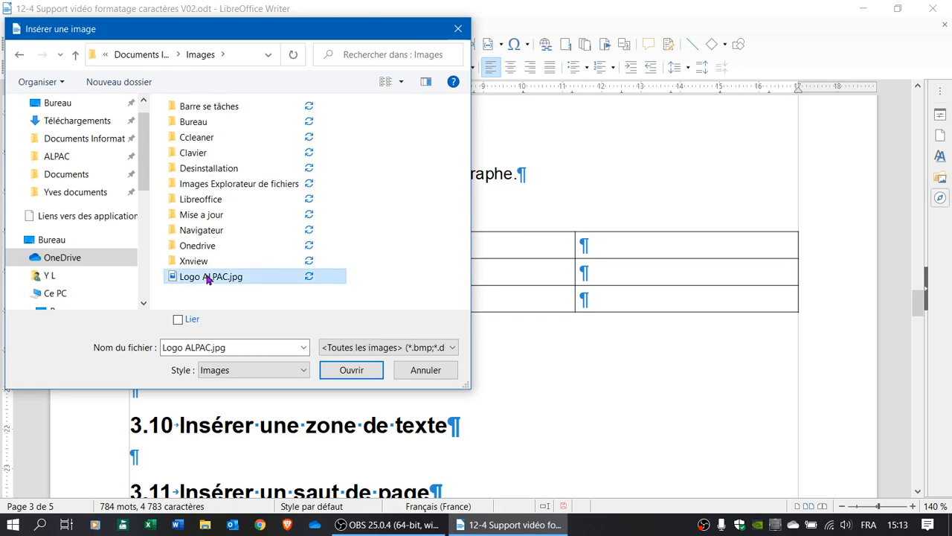
click(353, 370)
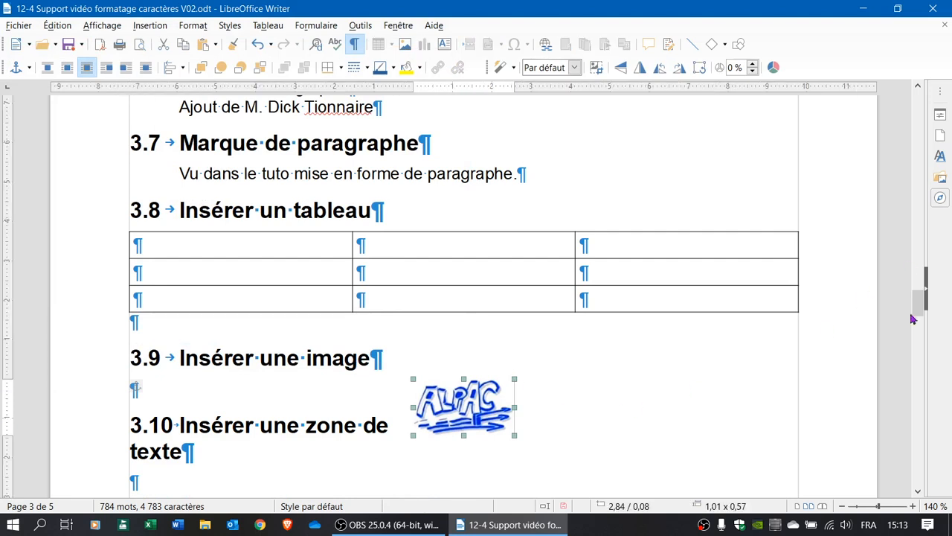
drag(919, 307, 920, 320)
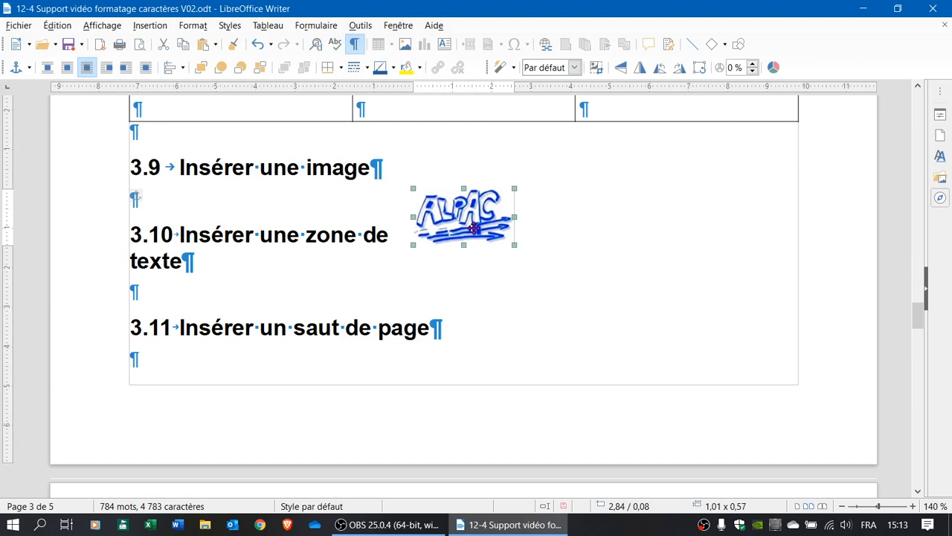
click(258, 45)
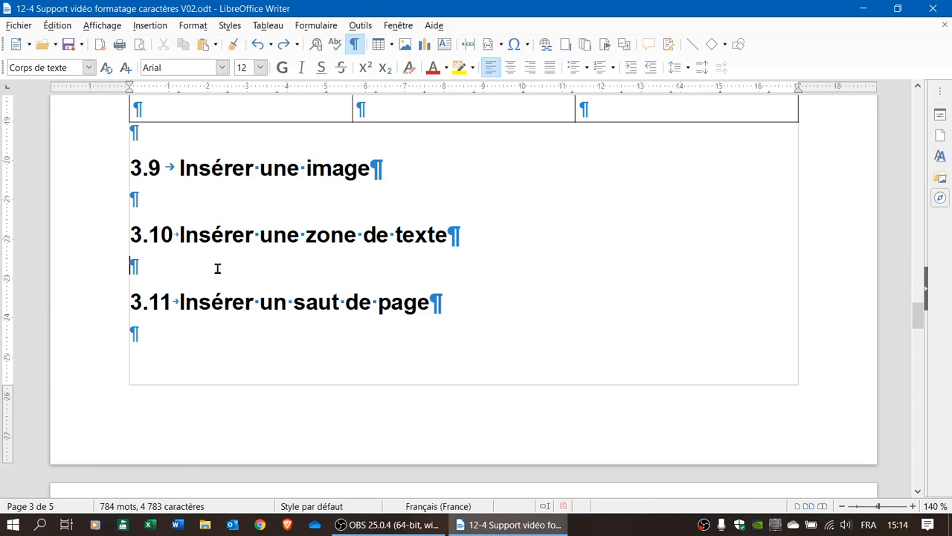
Draw a text box about 4.2 × 2.2 cm to the right of heading 3.10 and enter a sample full name in it
click(445, 46)
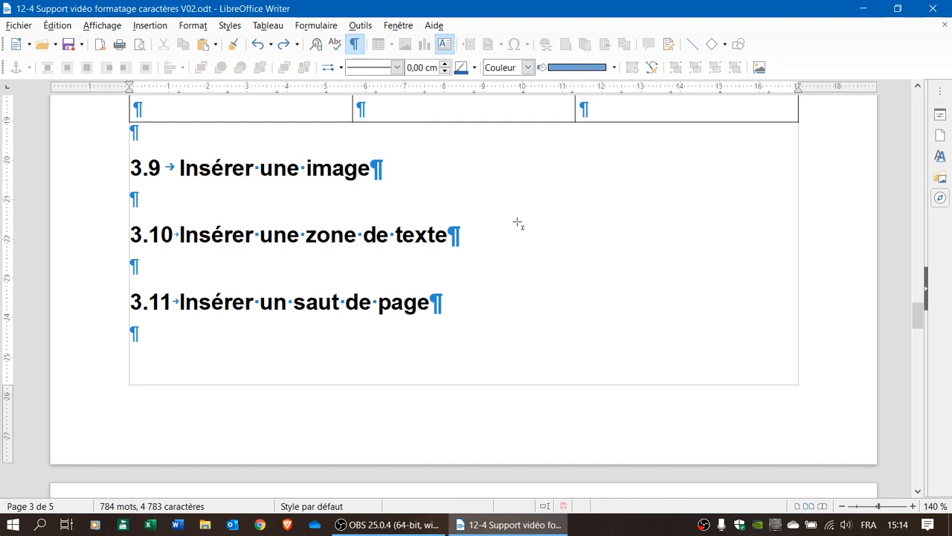
mouse_move(518, 222)
mouse_down()
mouse_move(567, 264)
mouse_move(681, 308)
mouse_up()
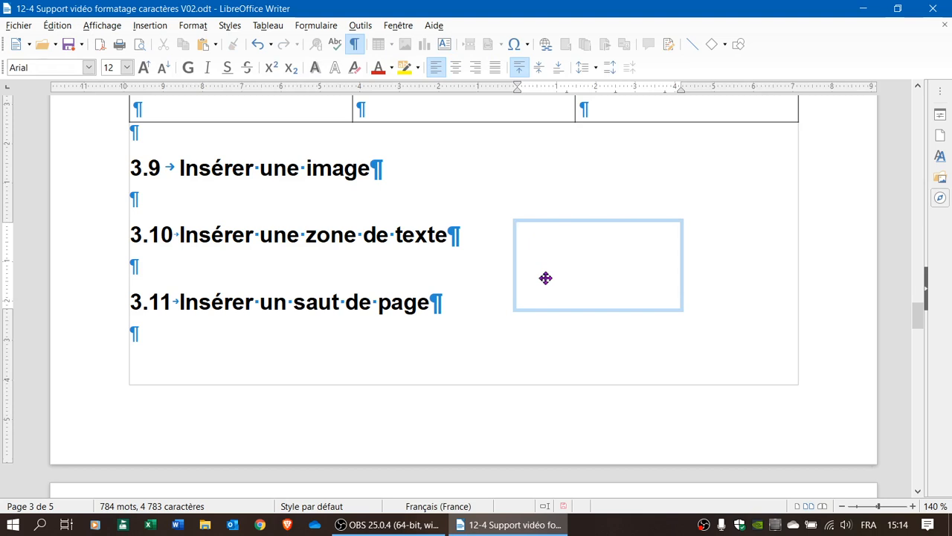
text(Amélie Mélo)
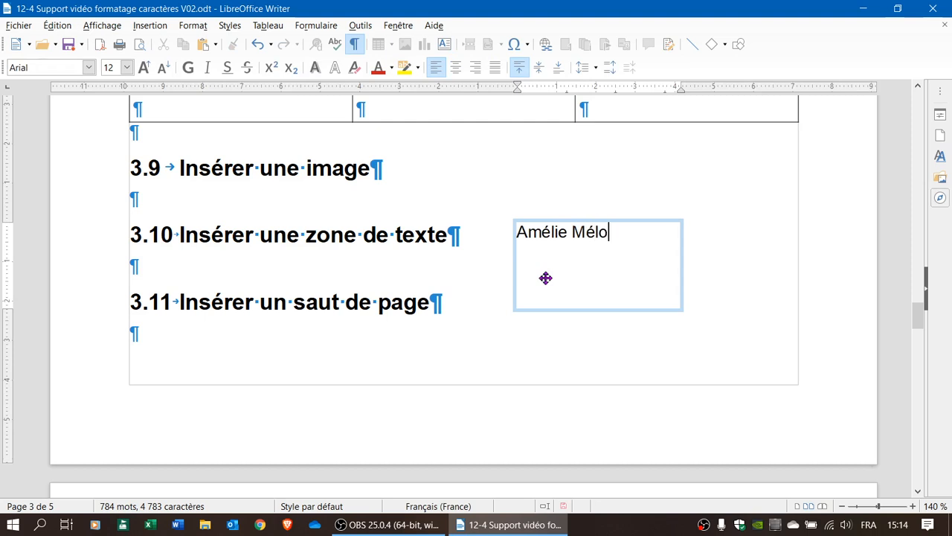
key(Escape)
key(Escape)
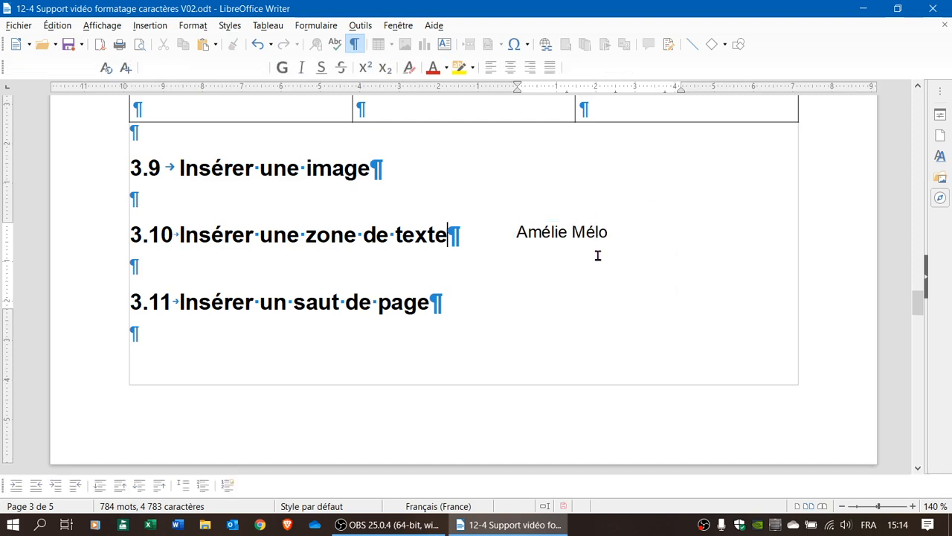
Shrink the text box beside heading 3.10 to about 3.1 × 0.8 cm and move it up and to the right
click(553, 235)
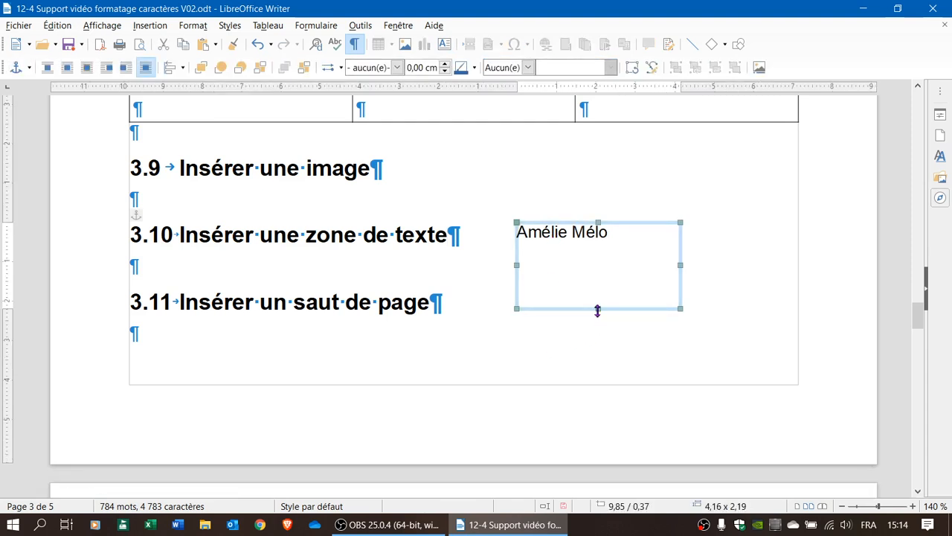
drag(598, 309, 598, 254)
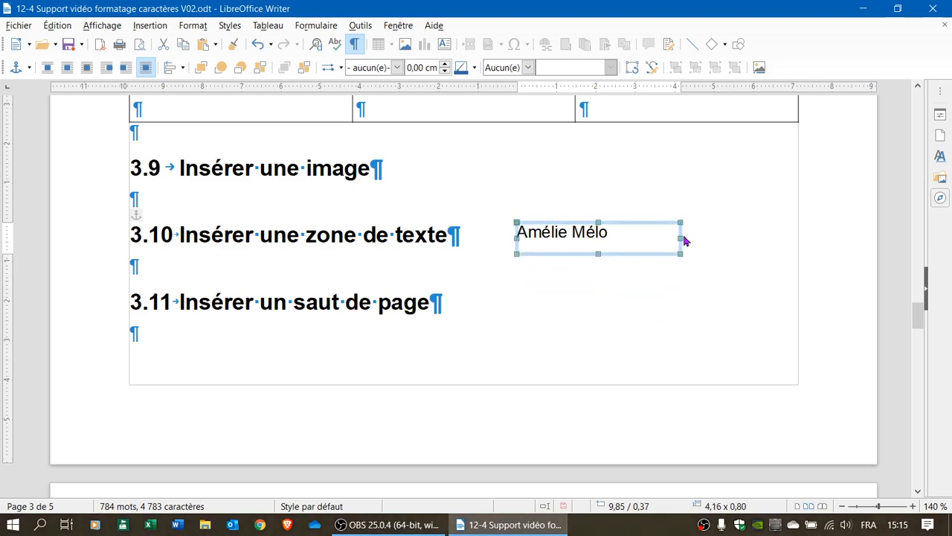
drag(682, 237, 637, 241)
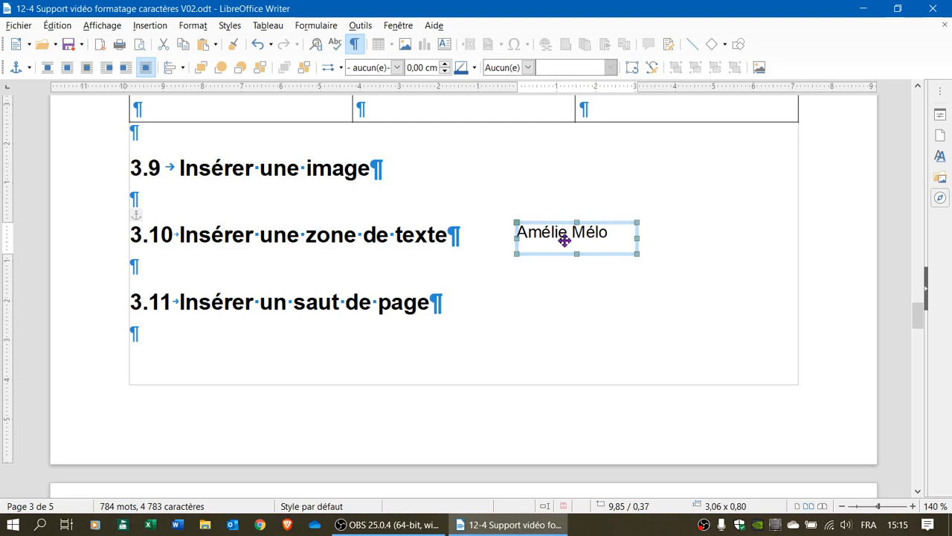
drag(565, 241, 632, 211)
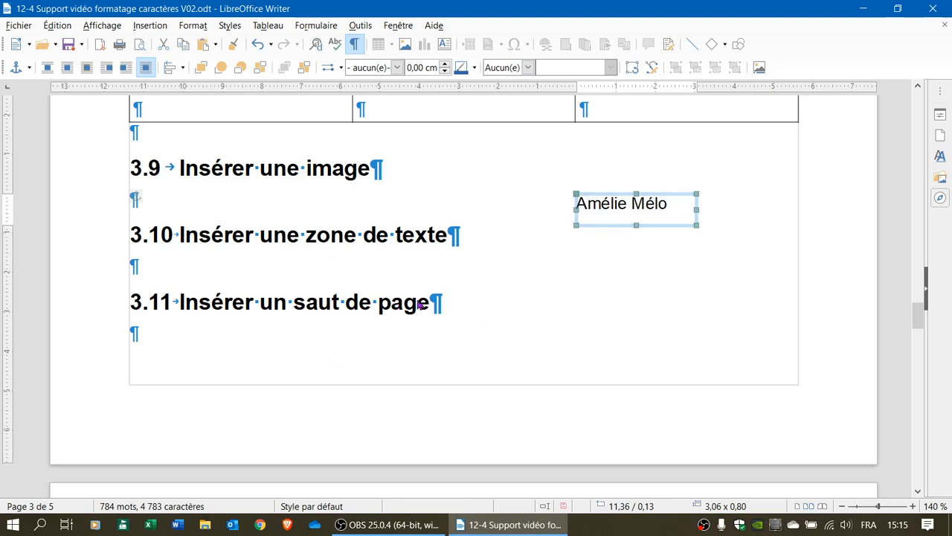
Insert a page break in the empty paragraph under heading 3.10 "Insérer une zone de texte"
click(146, 336)
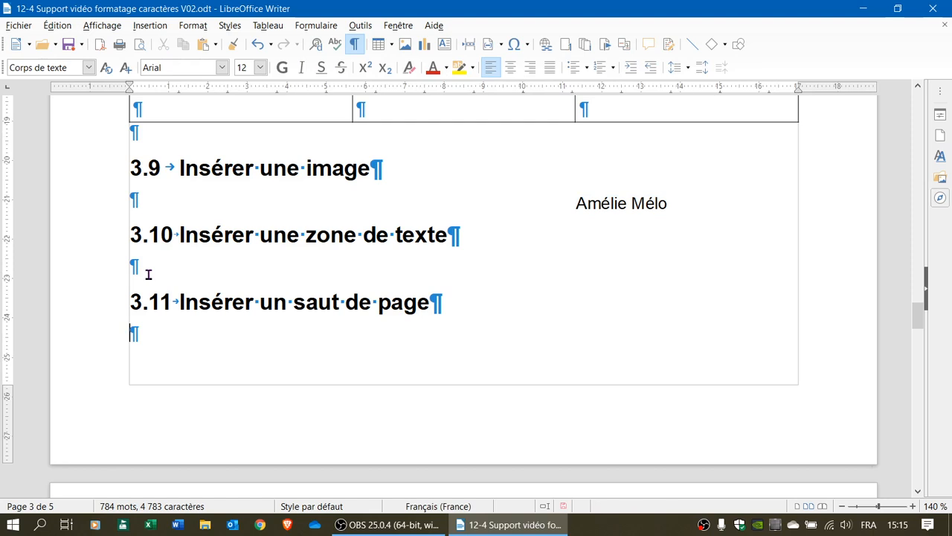
key(ctrl+s)
click(468, 47)
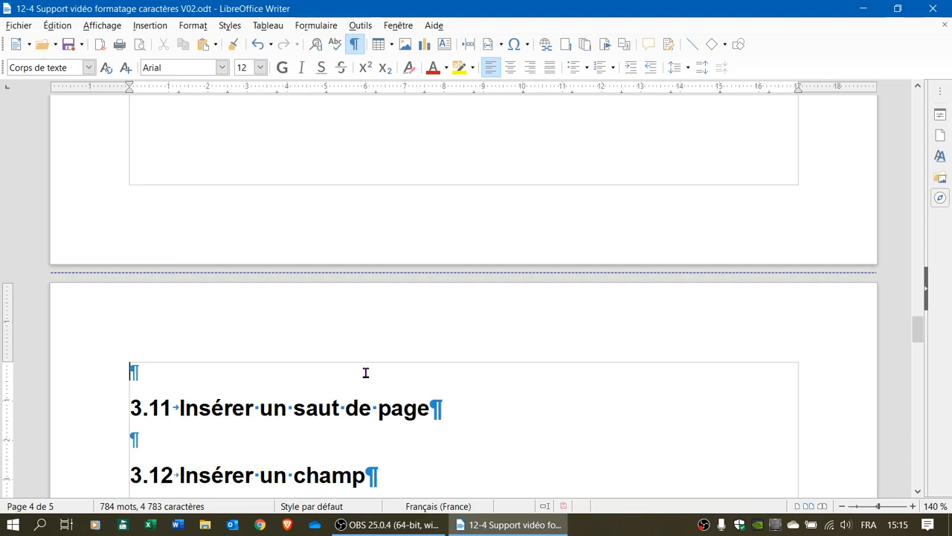
Insert the smiley special character (U+F04A) from the Wingdings font in the empty paragraph under heading 3.13
scroll(365, 375, down, 2)
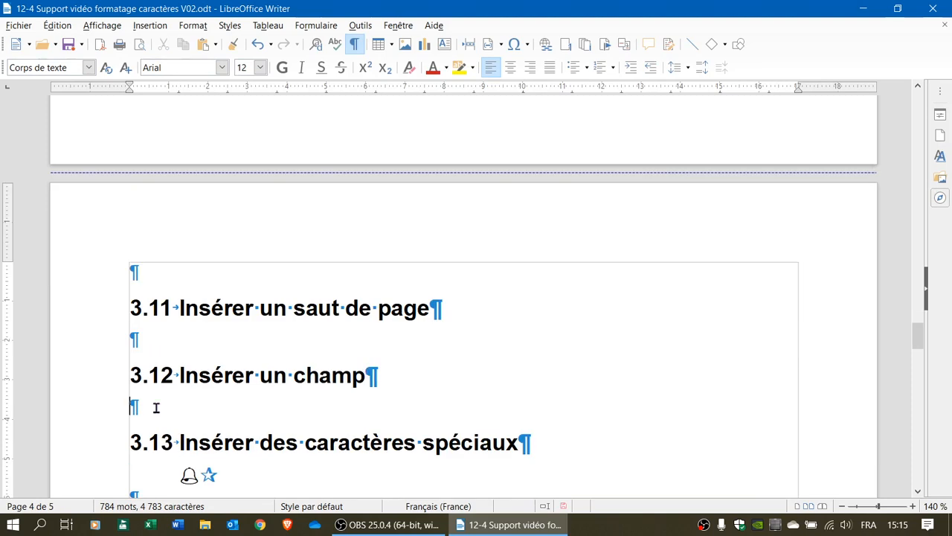
scroll(295, 401, down, 2)
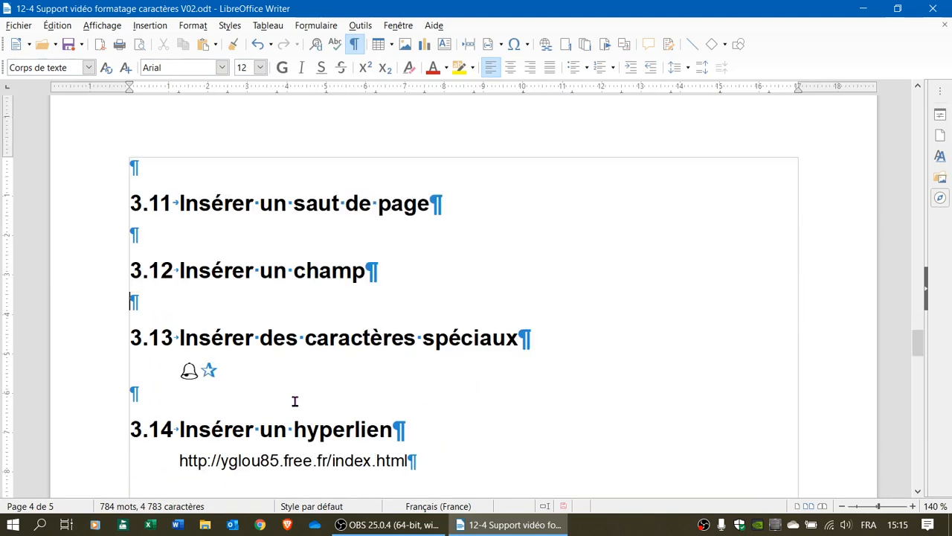
click(236, 369)
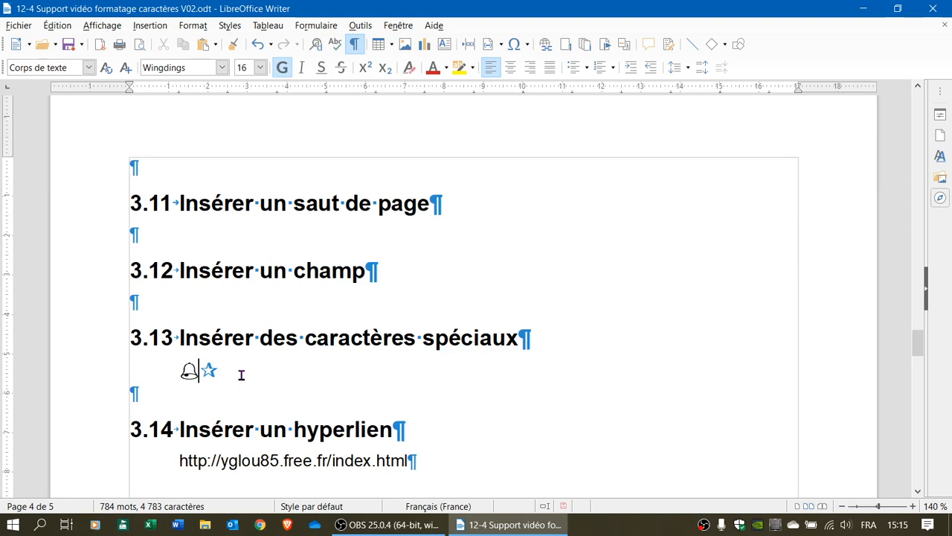
click(174, 398)
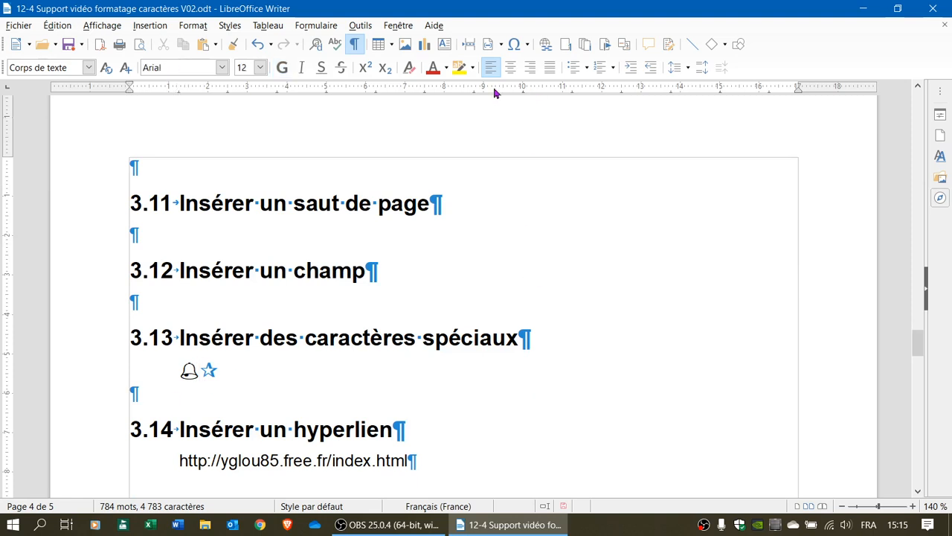
click(516, 46)
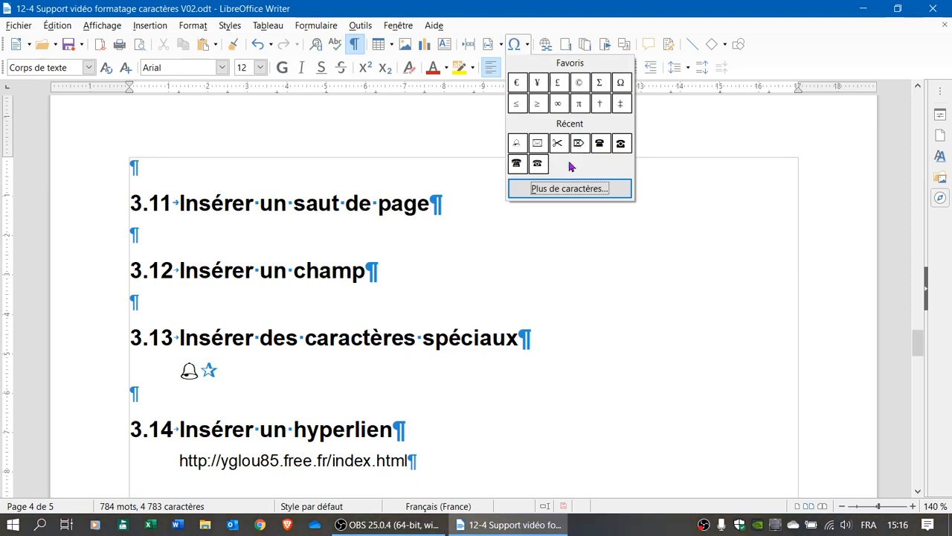
click(563, 191)
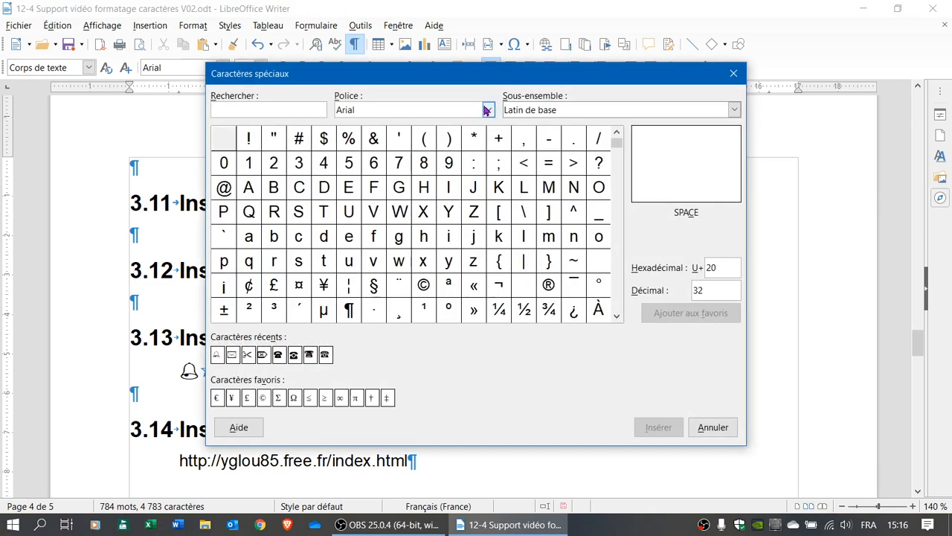
click(490, 111)
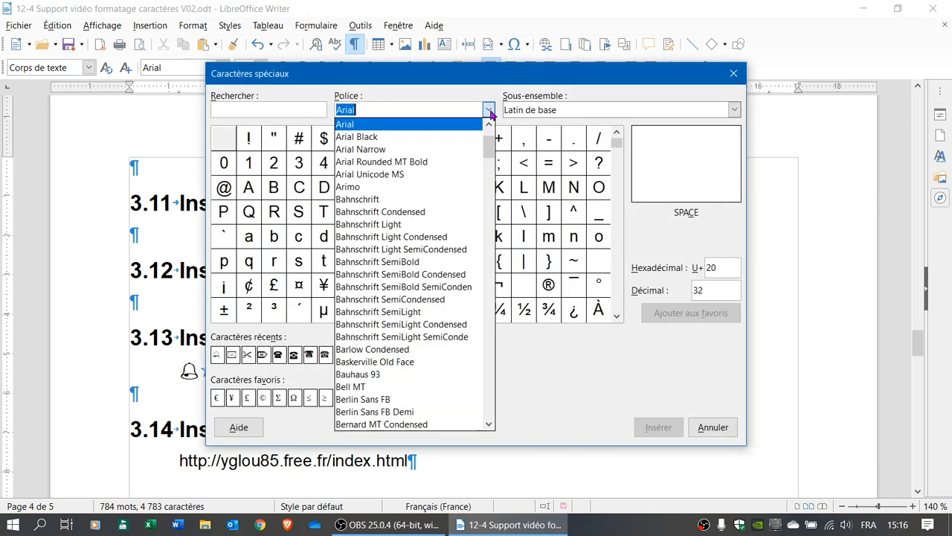
drag(491, 148, 478, 413)
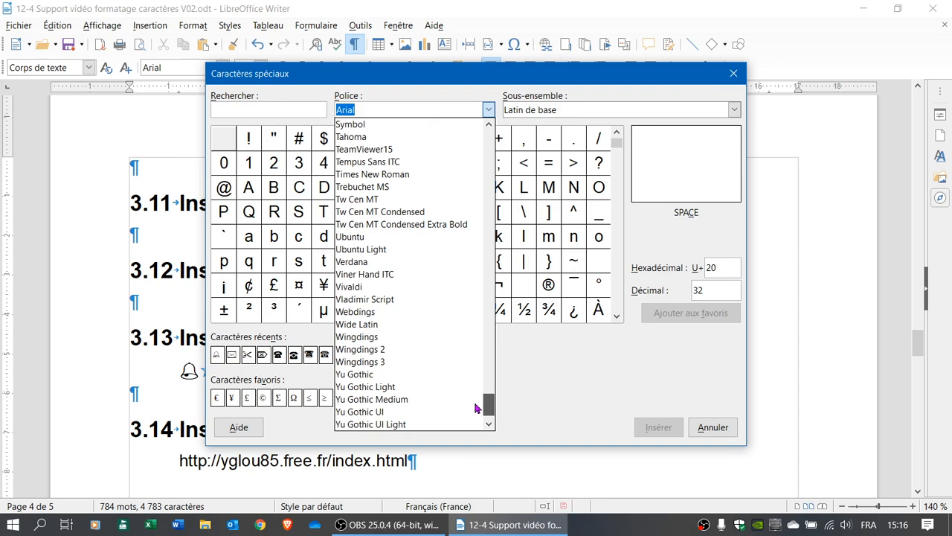
click(360, 339)
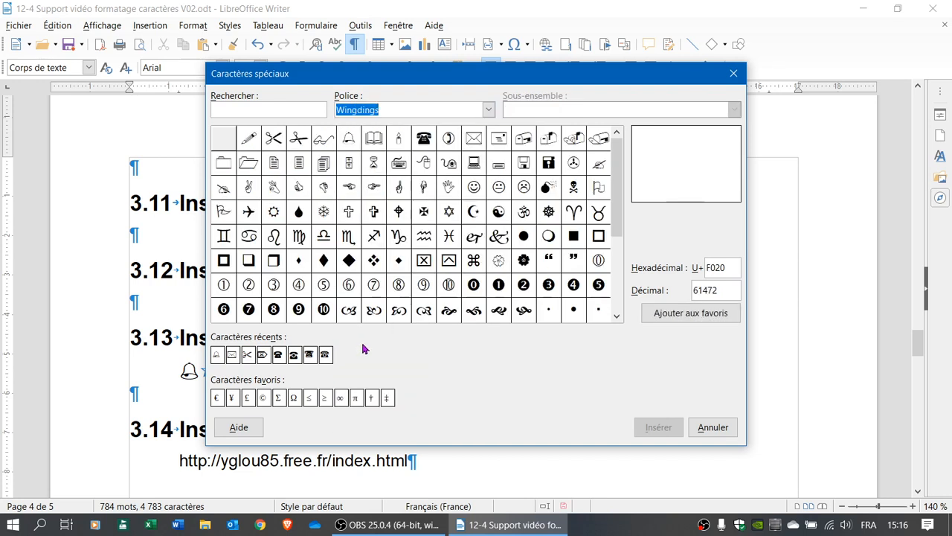
click(474, 189)
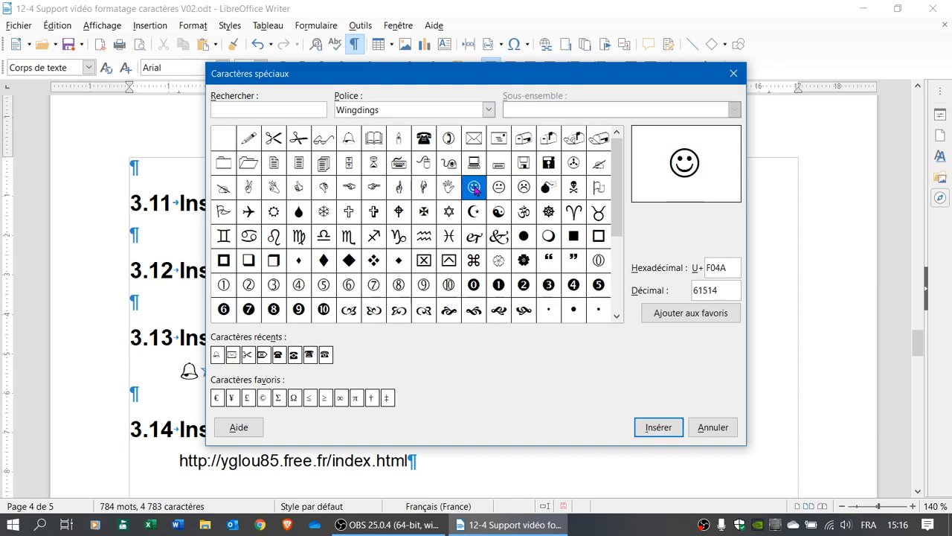
click(658, 428)
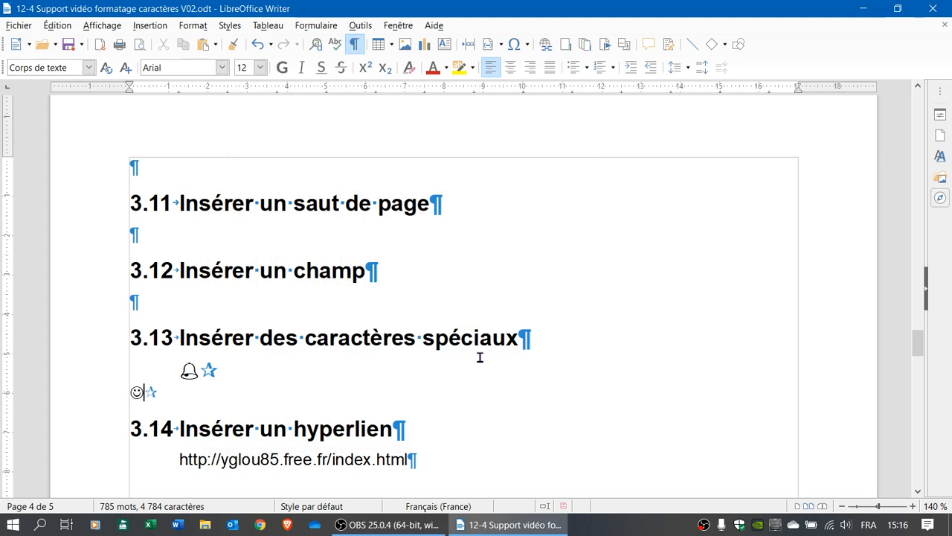
Add an empty paragraph directly below heading 3.14 "Insérer un hyperlien"
scroll(479, 357, down, 3)
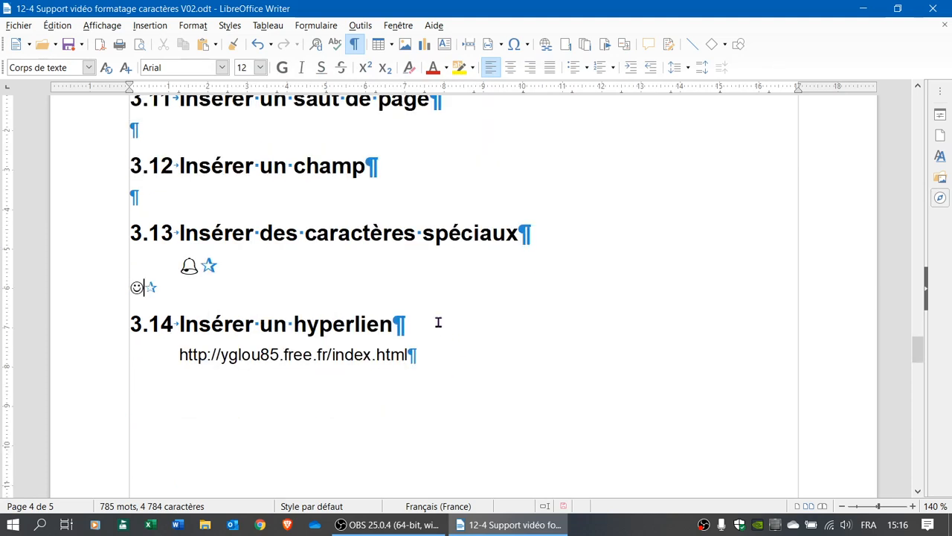
click(439, 325)
key(Return)
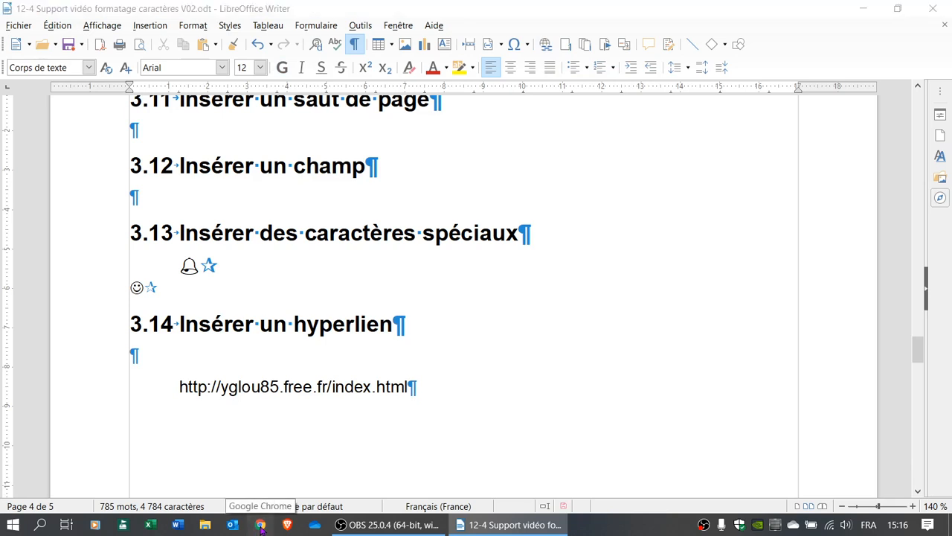
Open the bookmarked page yglou85.free.fr/index.html in Google Chrome, copy its address and return to the Writer document
click(258, 525)
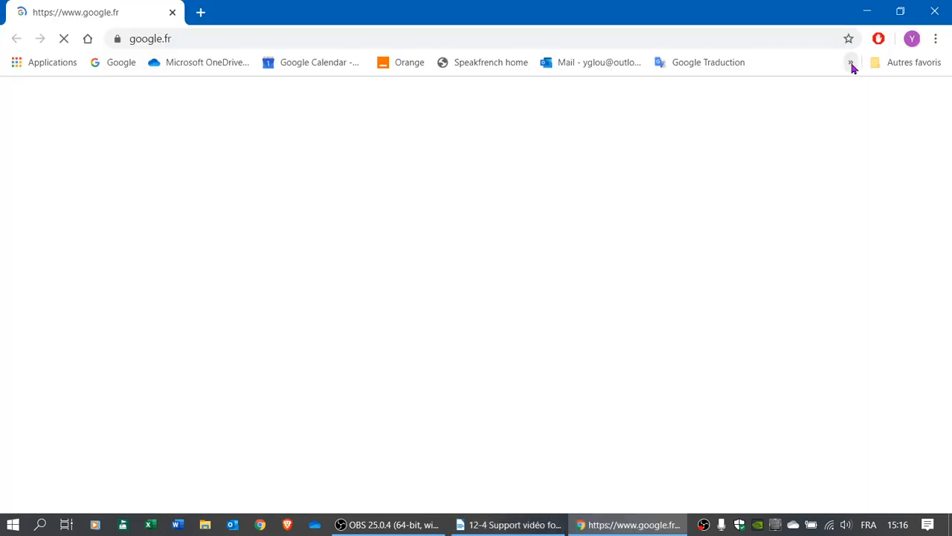
click(851, 64)
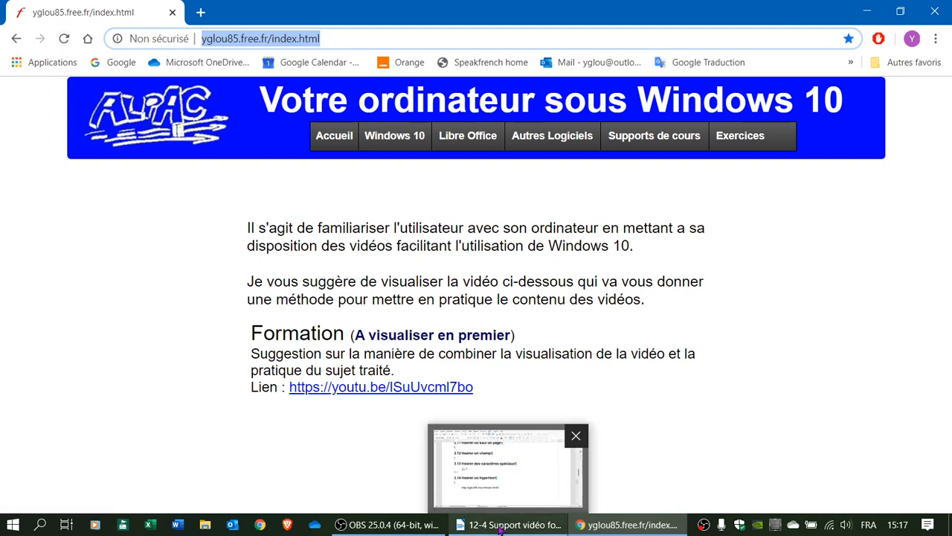
click(503, 526)
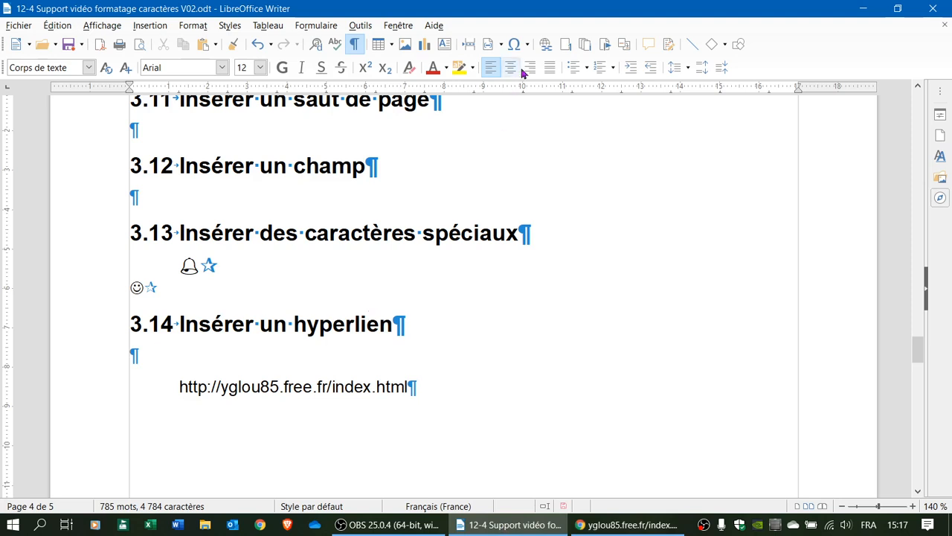
click(545, 45)
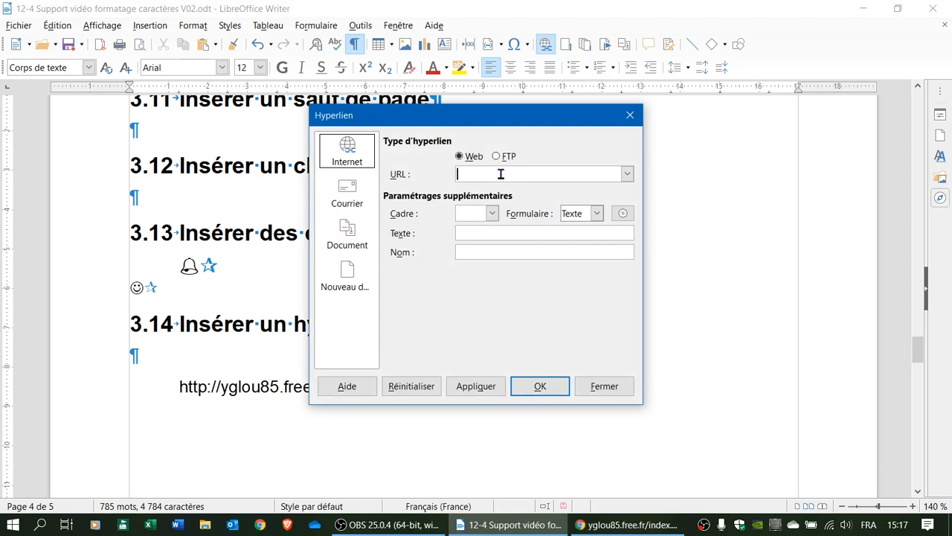
text(http://yglou85.free.fr/index.html)
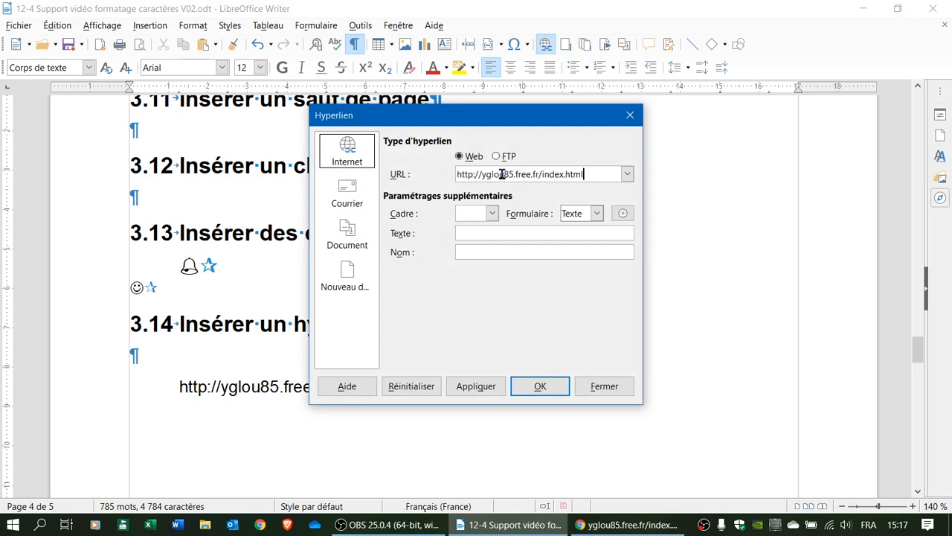
click(540, 386)
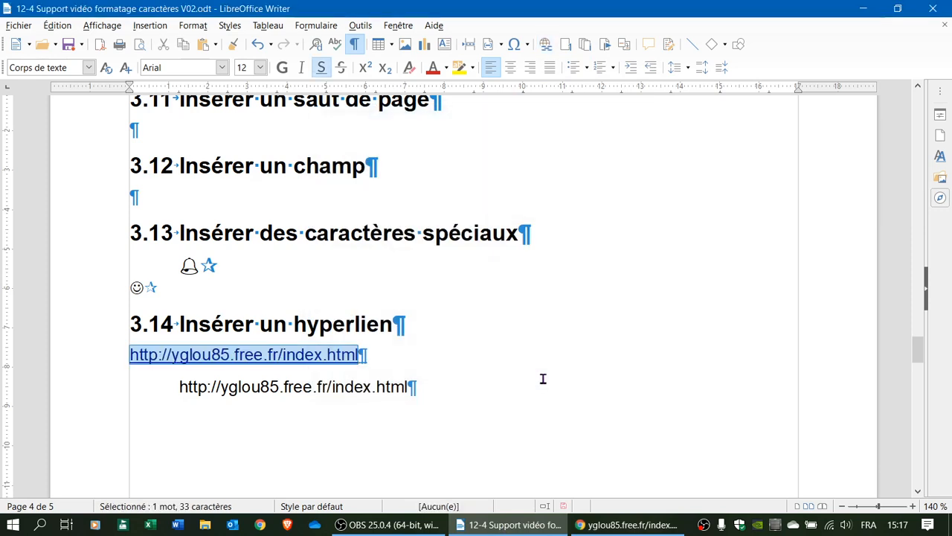